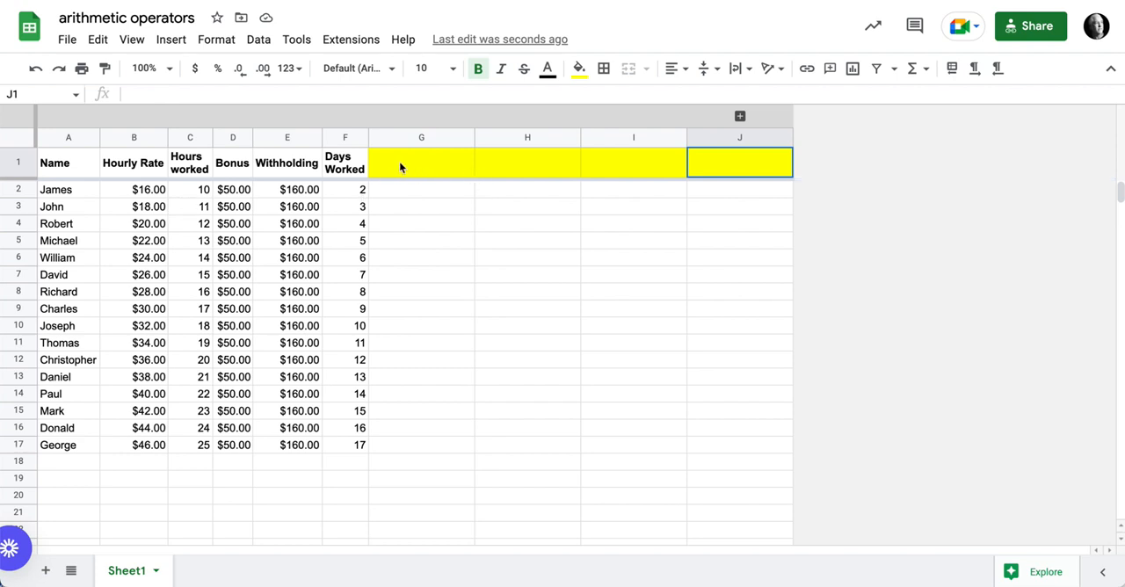
# Step: In G1, enter a QUERY over A1:F17 with "select B*C" to multiply the hourly rate by the hours worked
pyautogui.click(400, 167)
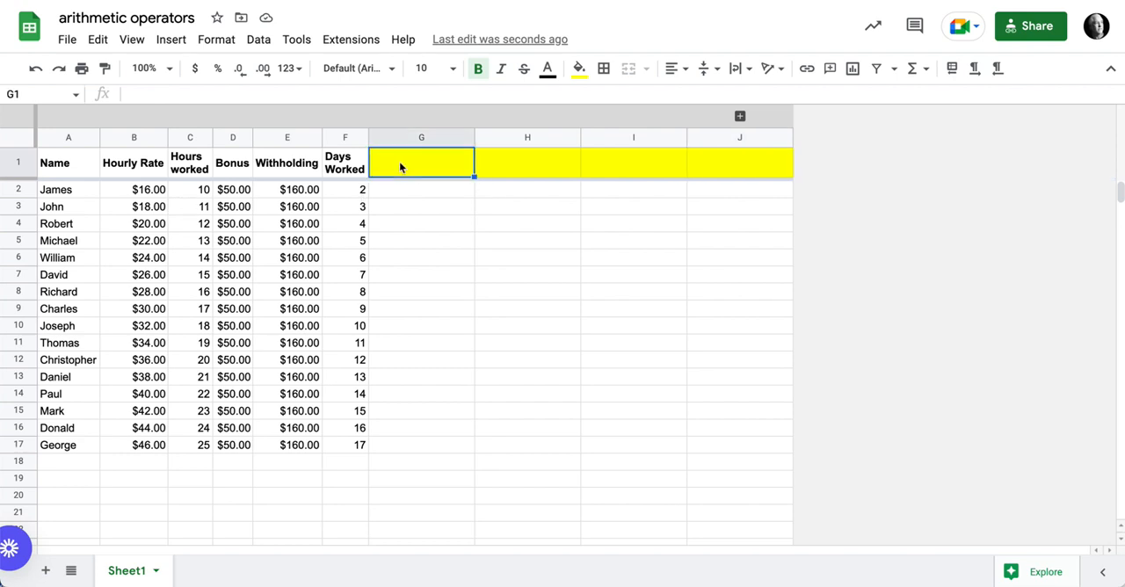
pyautogui.write('=q')
pyautogui.press('Tab')
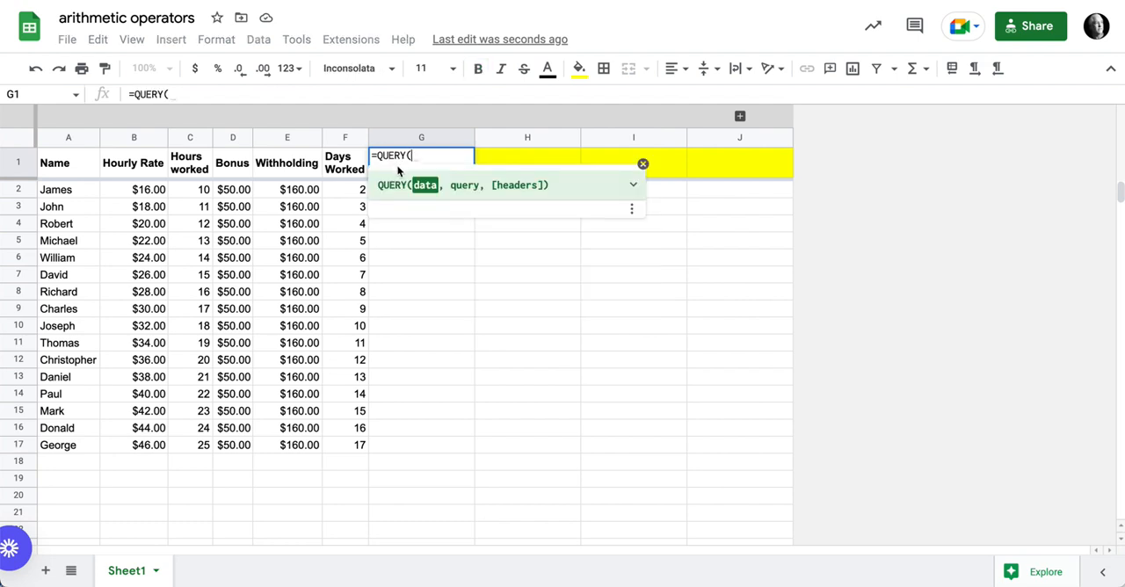
pyautogui.moveTo(70, 163); pyautogui.dragTo(331, 446)
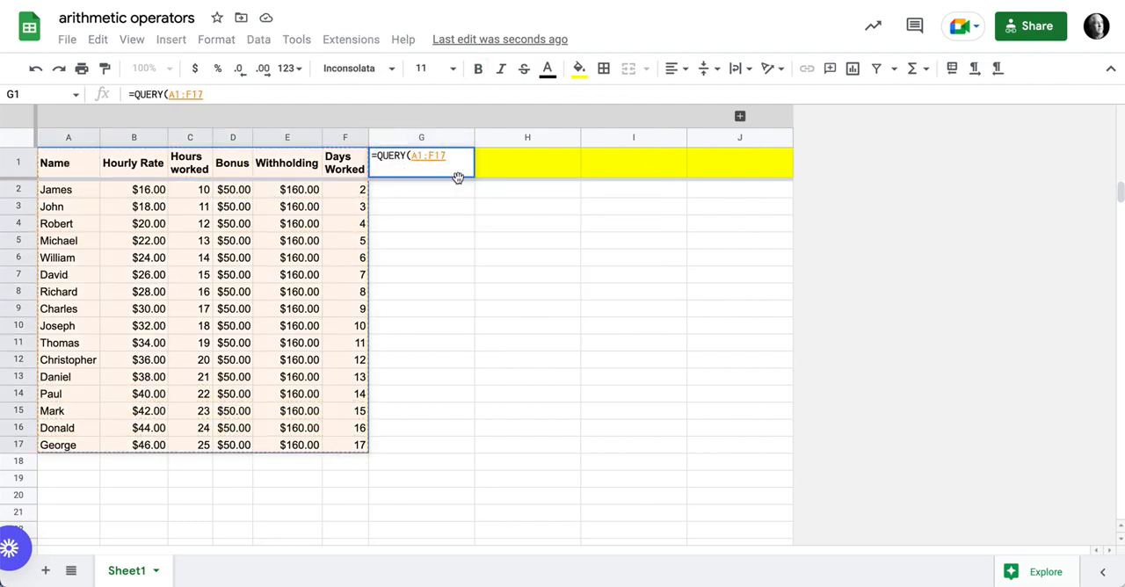
pyautogui.write(', ')
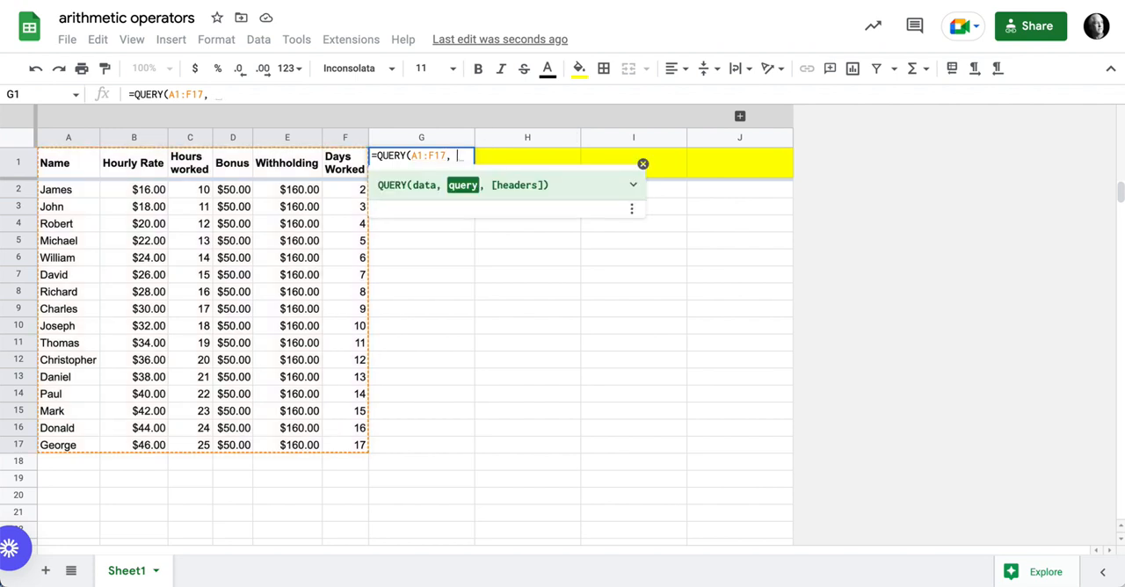
pyautogui.write('"select')
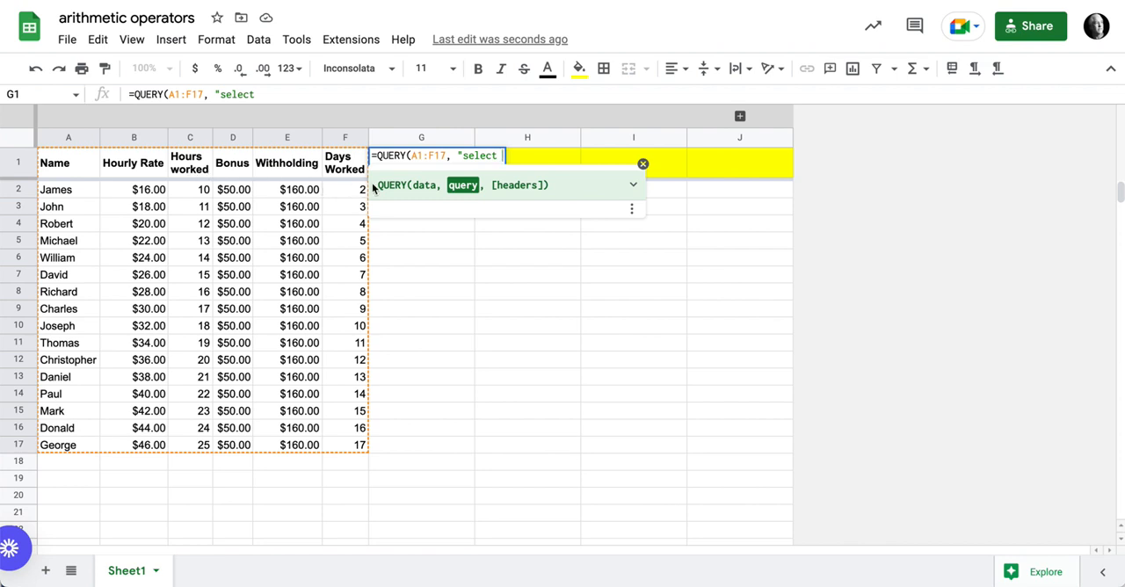
pyautogui.write('B*C"')
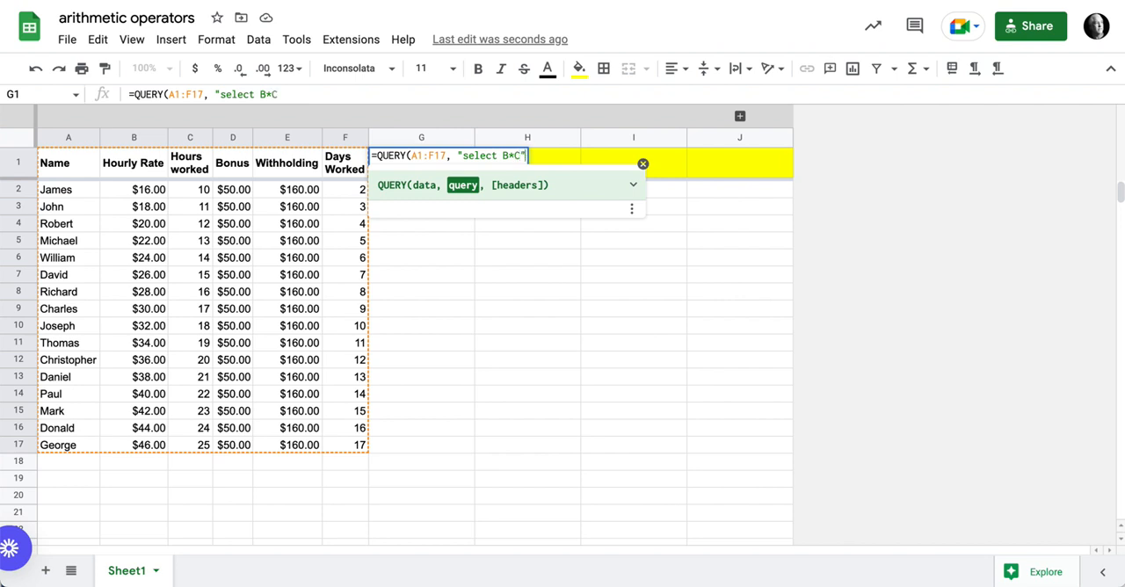
pyautogui.write(')')
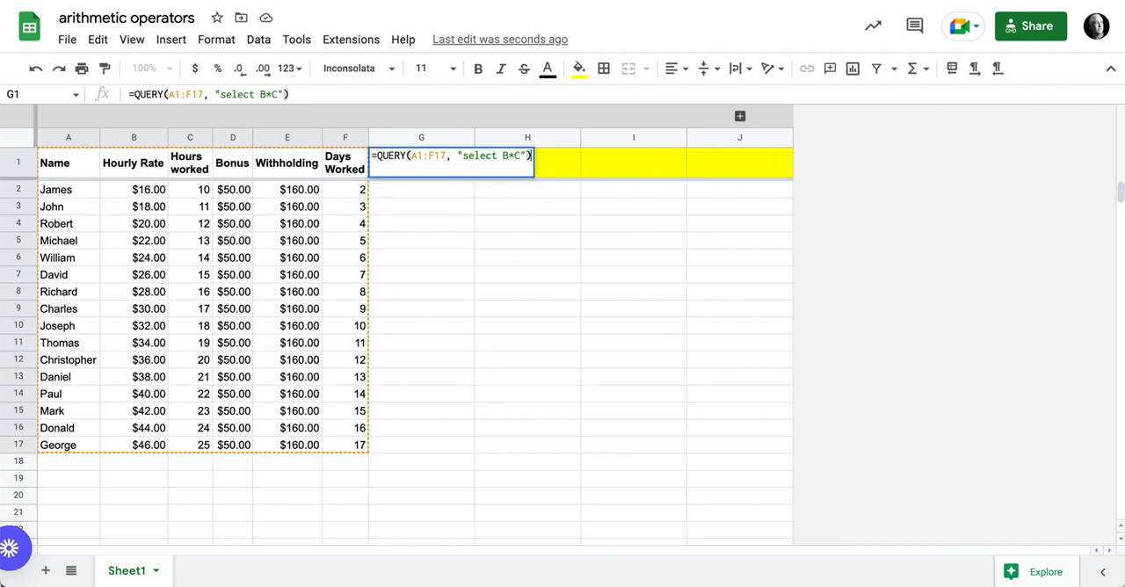
pyautogui.press('Return')
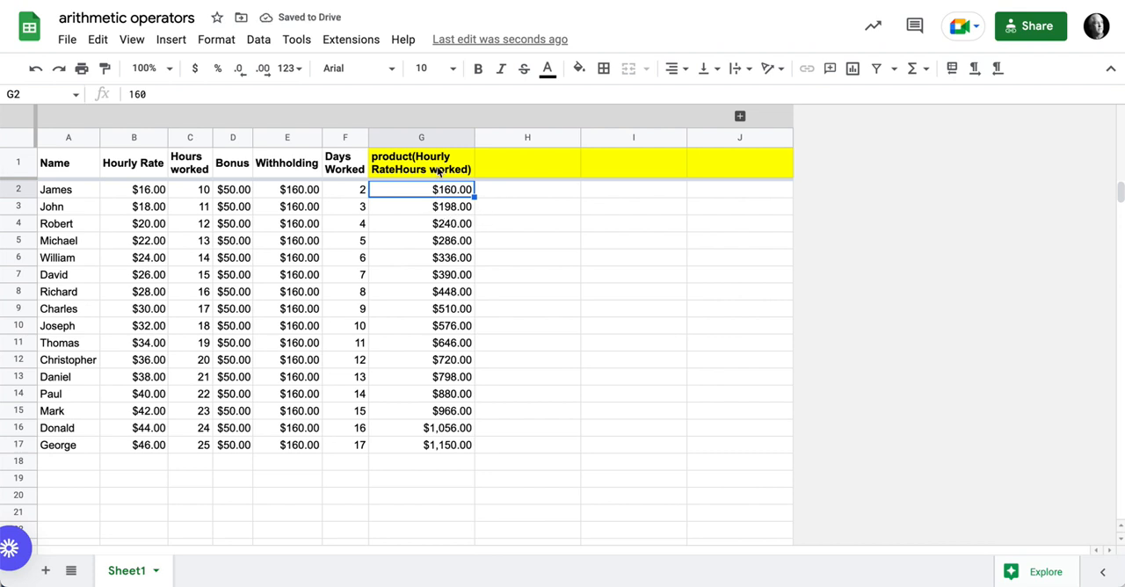
# Step: Make the data range in G1's query absolute as $A$1:$F$17 and fill the formula across into H1
pyautogui.click(438, 173)
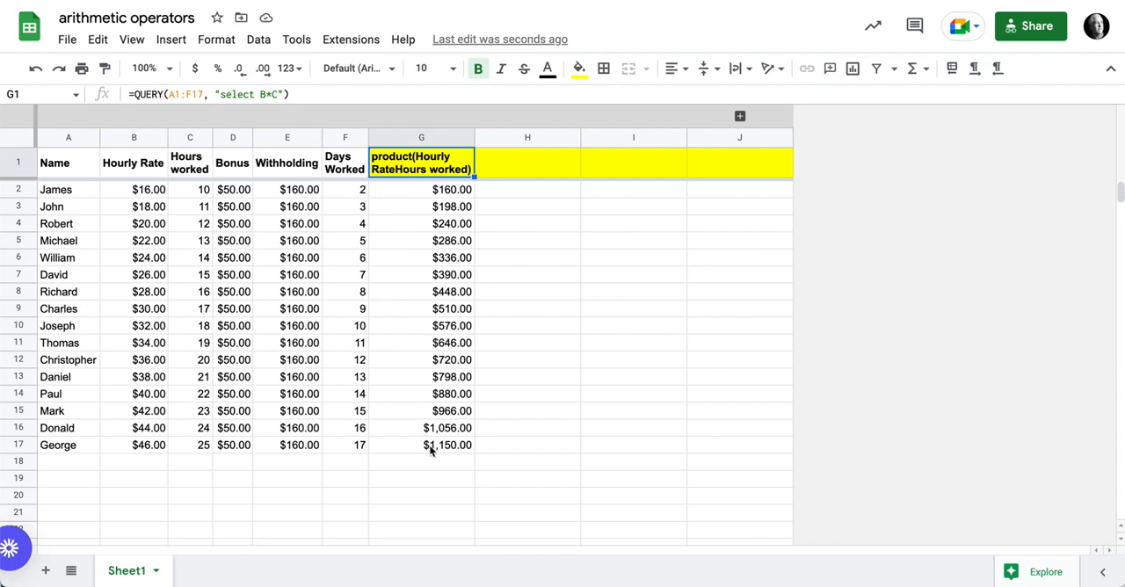
pyautogui.click(426, 193)
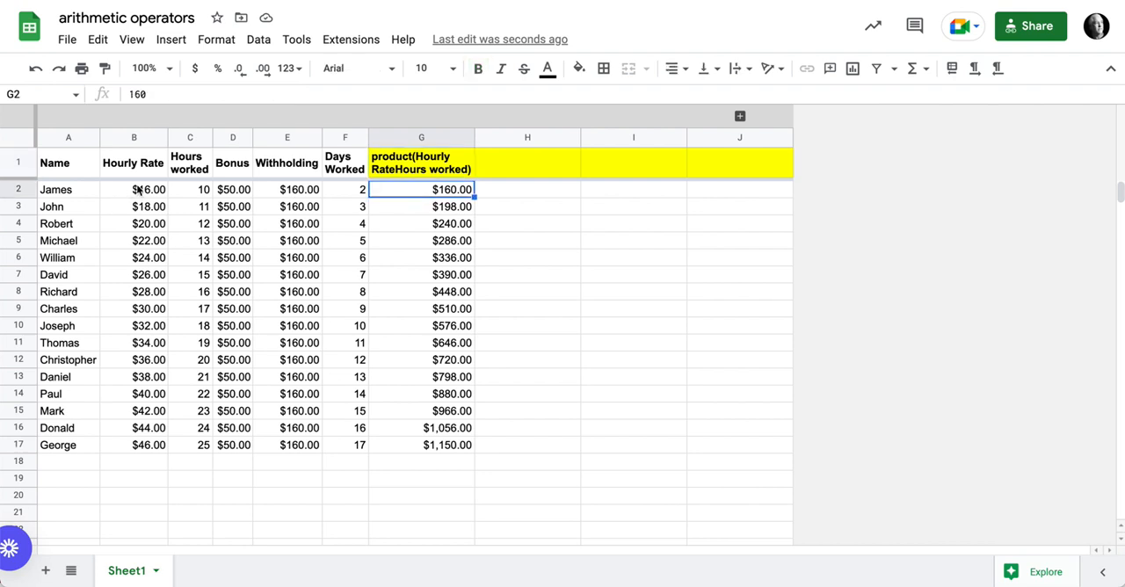
pyautogui.click(440, 169)
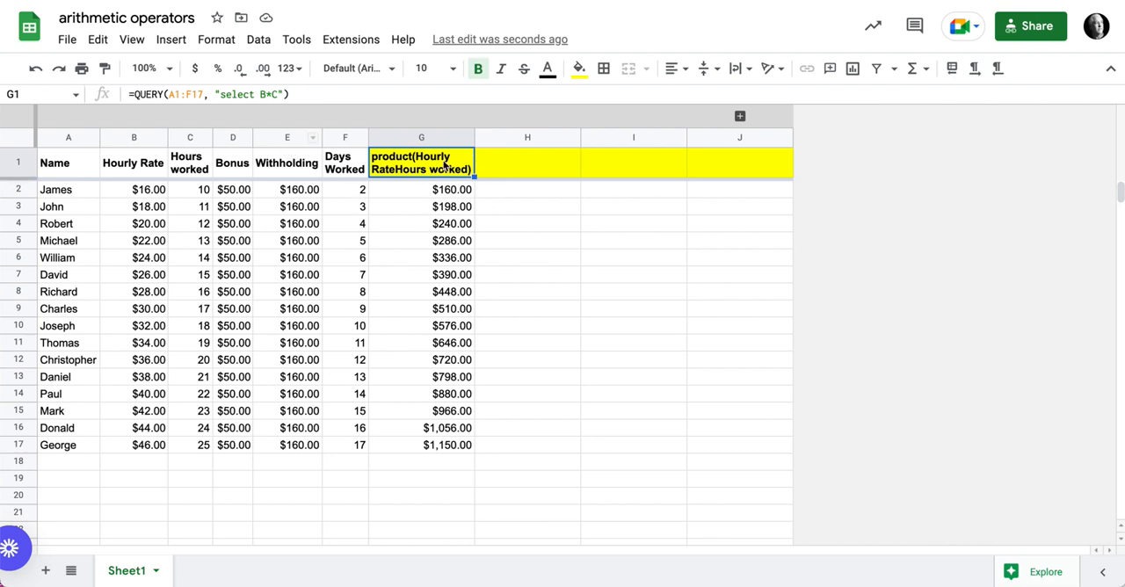
pyautogui.click(184, 95)
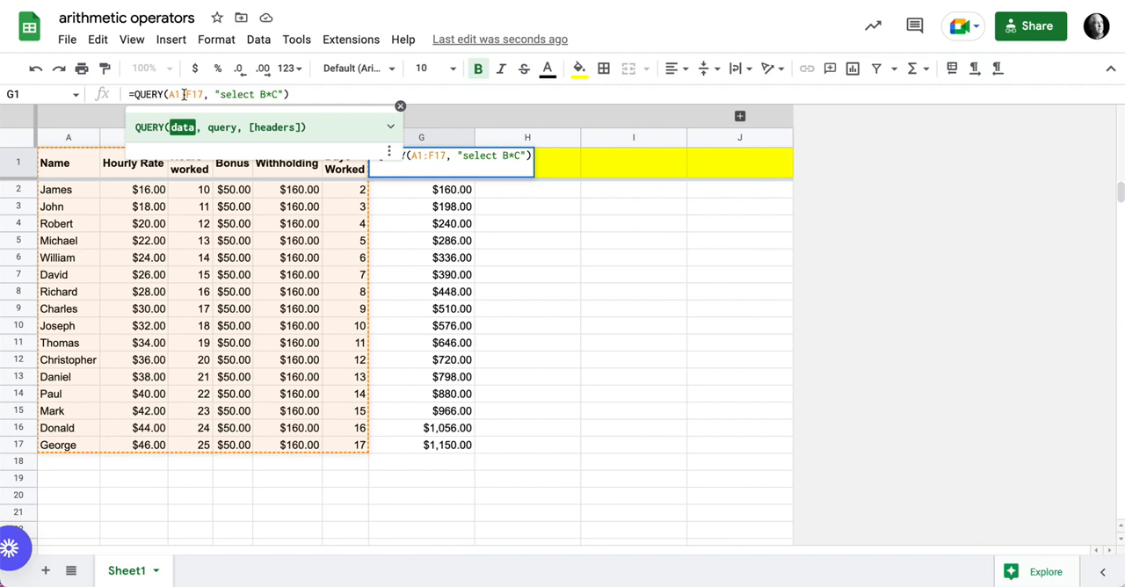
pyautogui.press('F4')
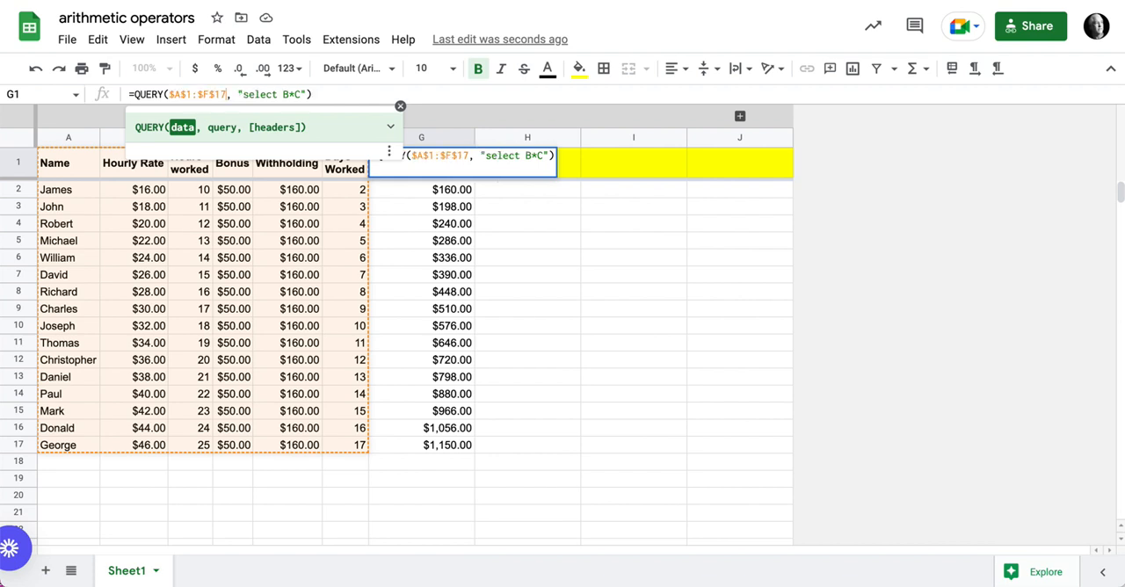
pyautogui.press('Return')
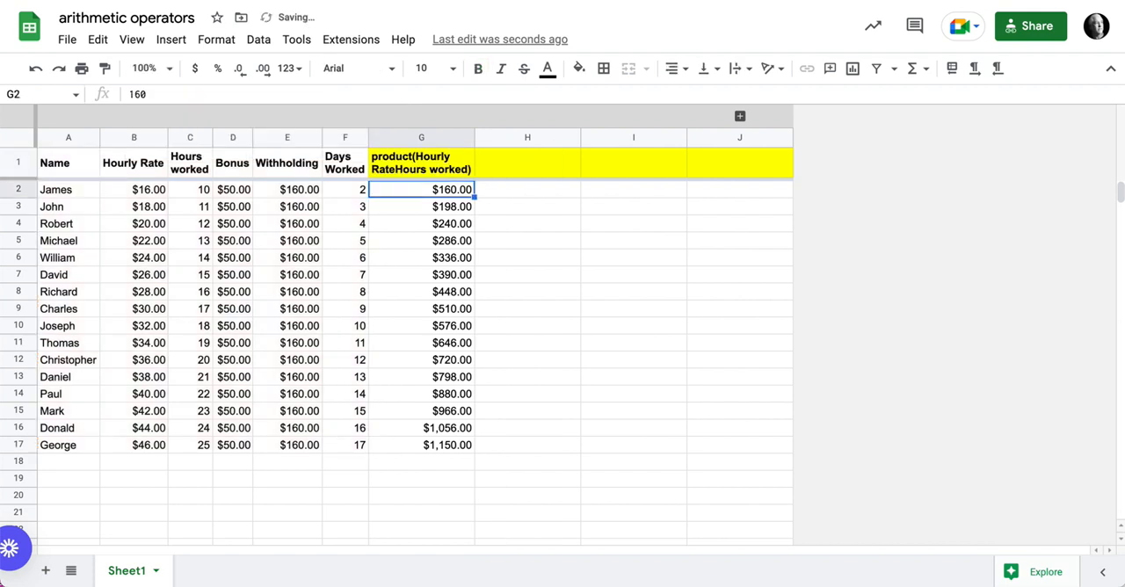
pyautogui.click(439, 164)
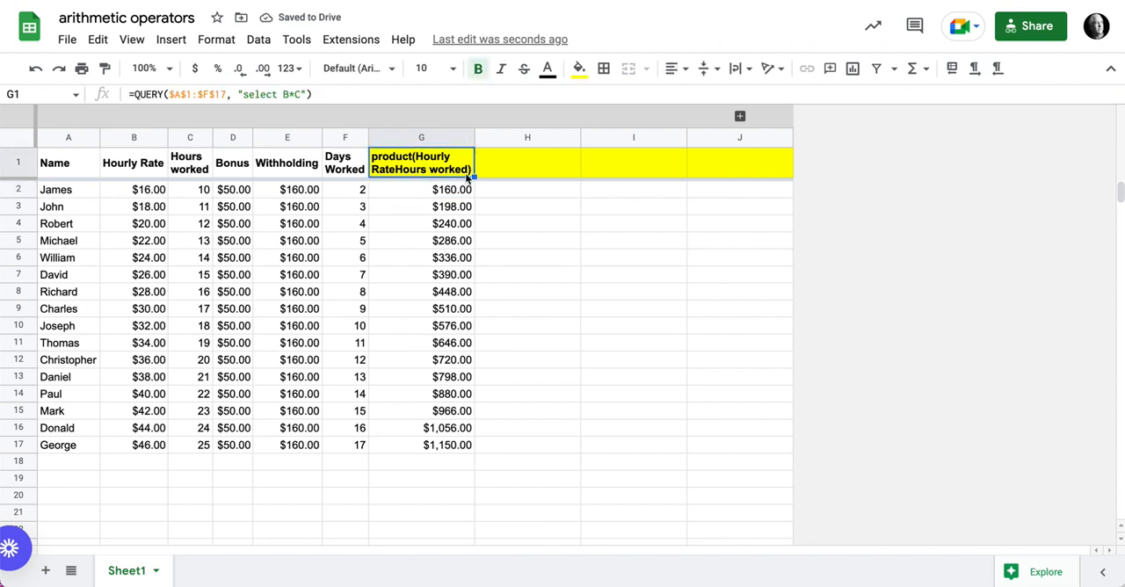
pyautogui.moveTo(475, 176); pyautogui.dragTo(528, 174)
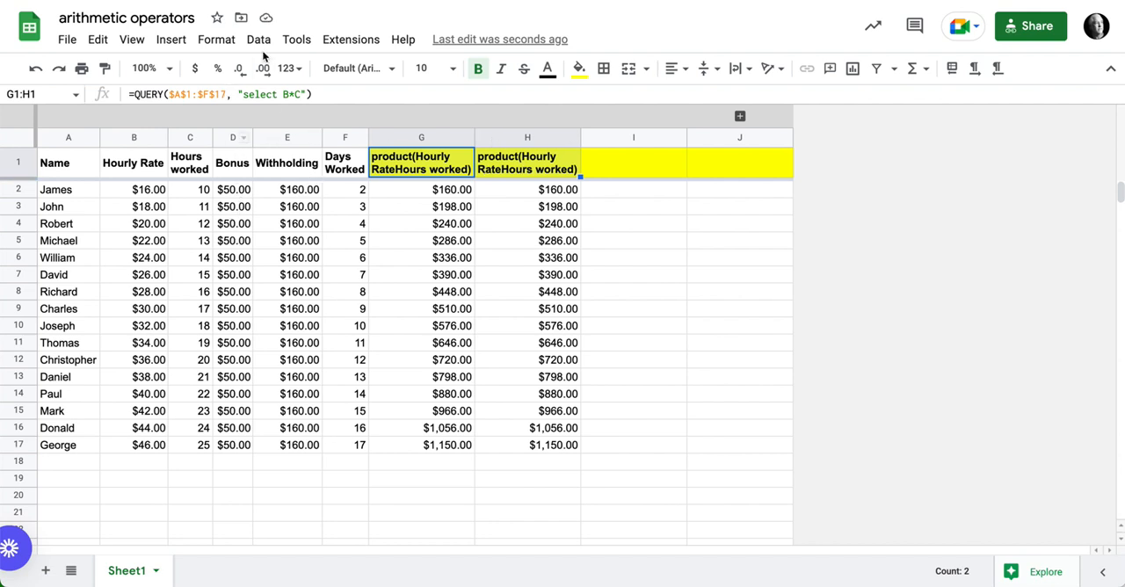
# Step: Change the query string in G1 to "select (B*C)+D" so that the bonus is added to the pay
pyautogui.click(283, 94)
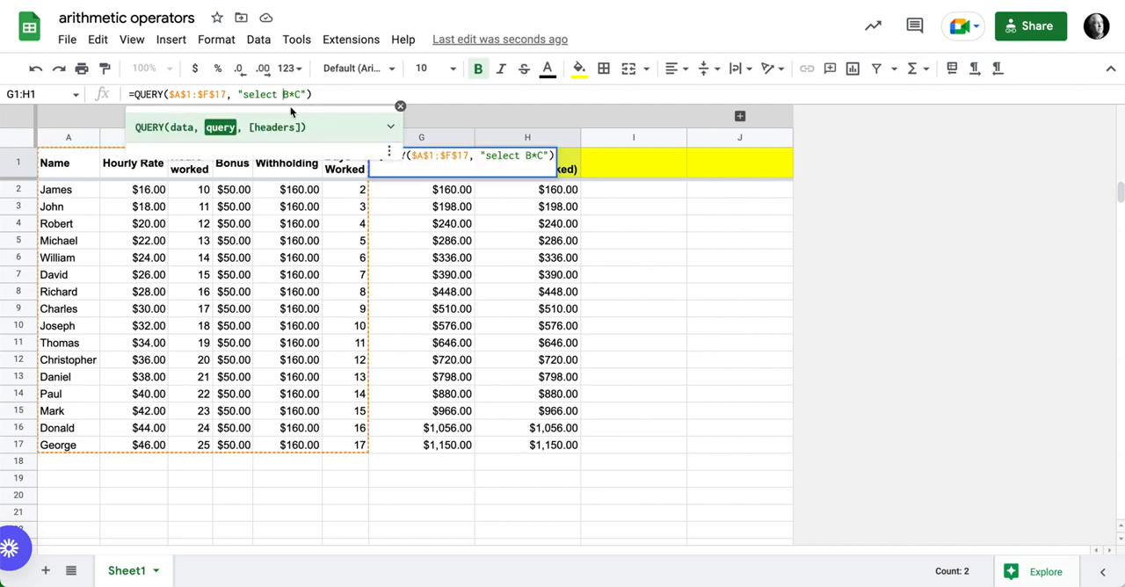
pyautogui.write('(B*C')
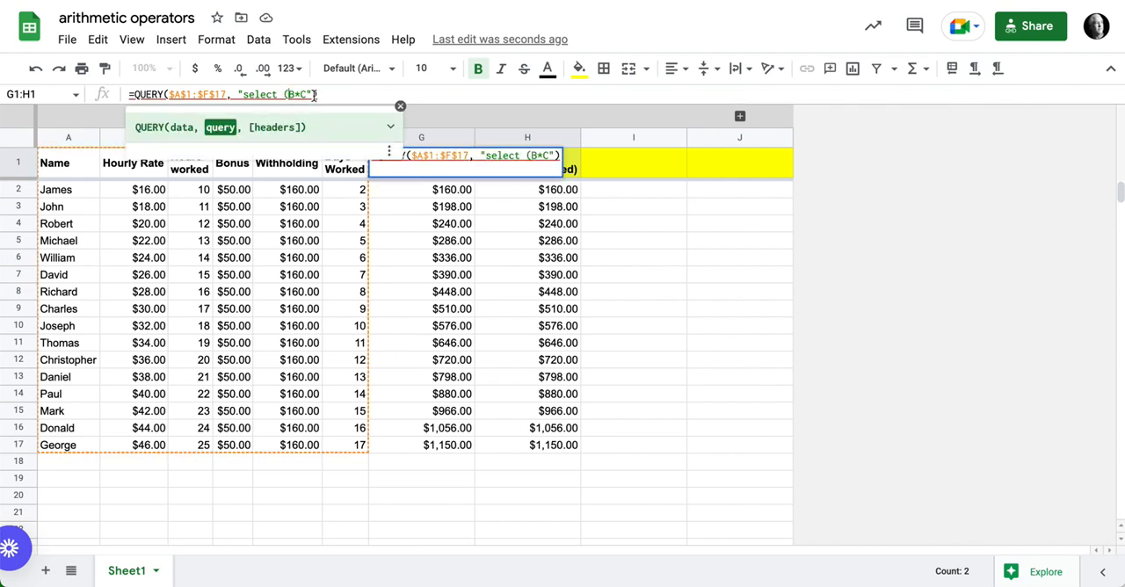
pyautogui.write(')')
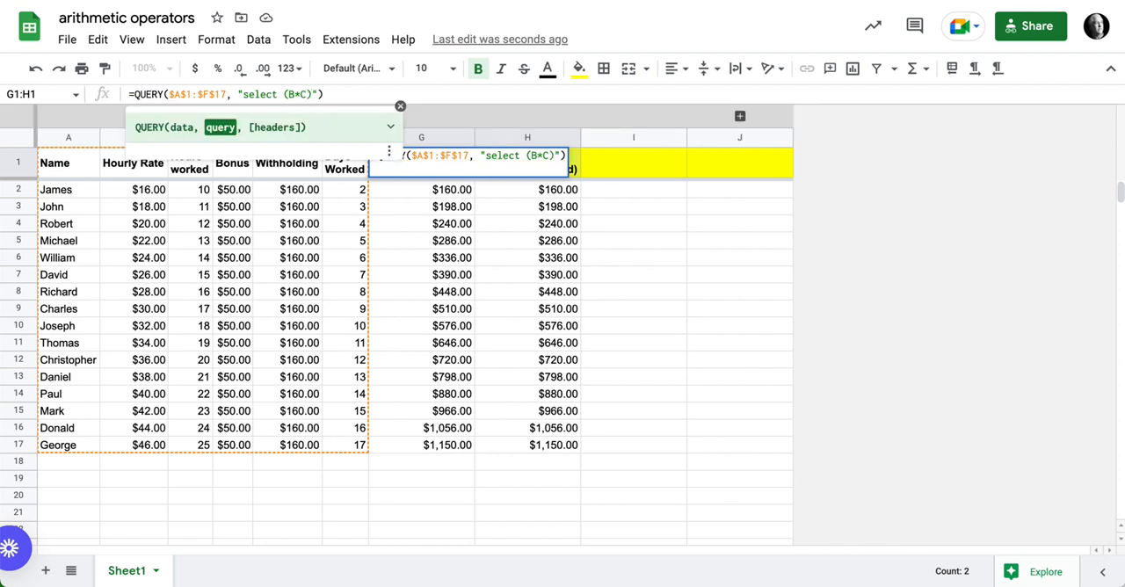
pyautogui.write('+')
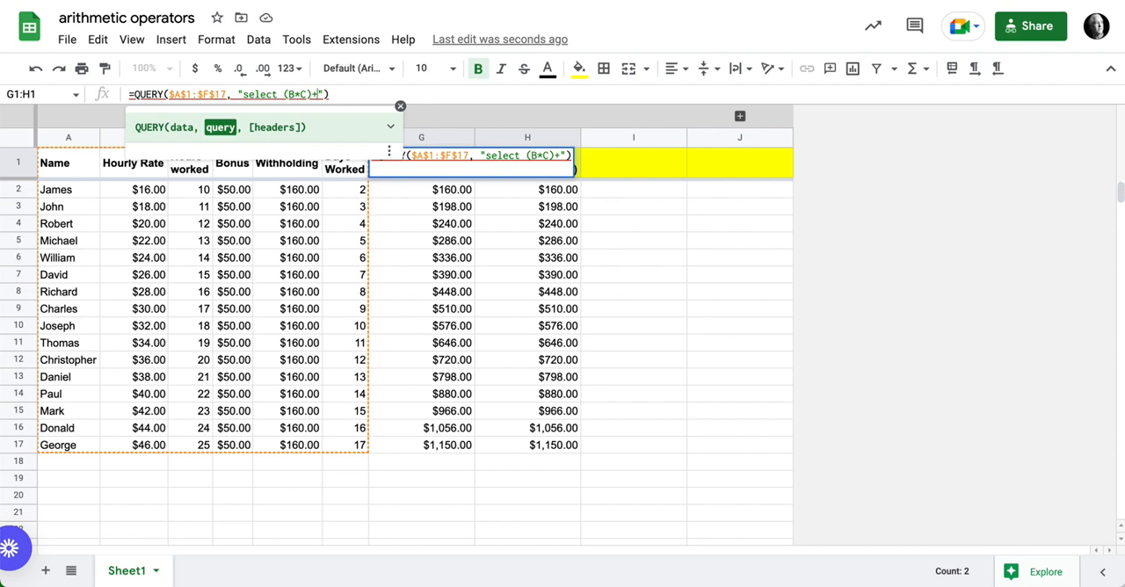
pyautogui.write('D')
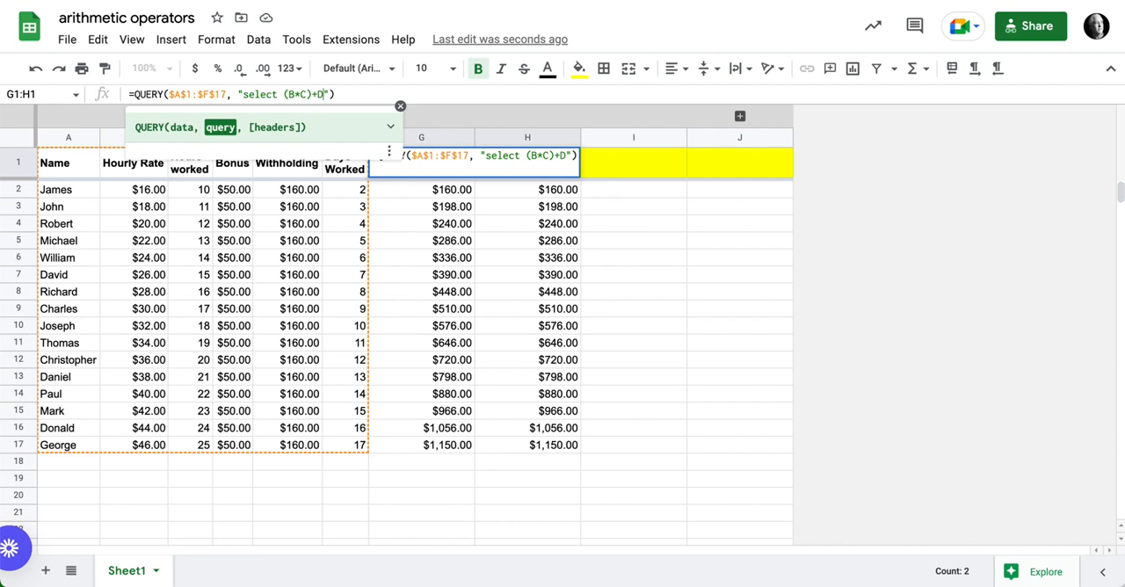
pyautogui.press('Return')
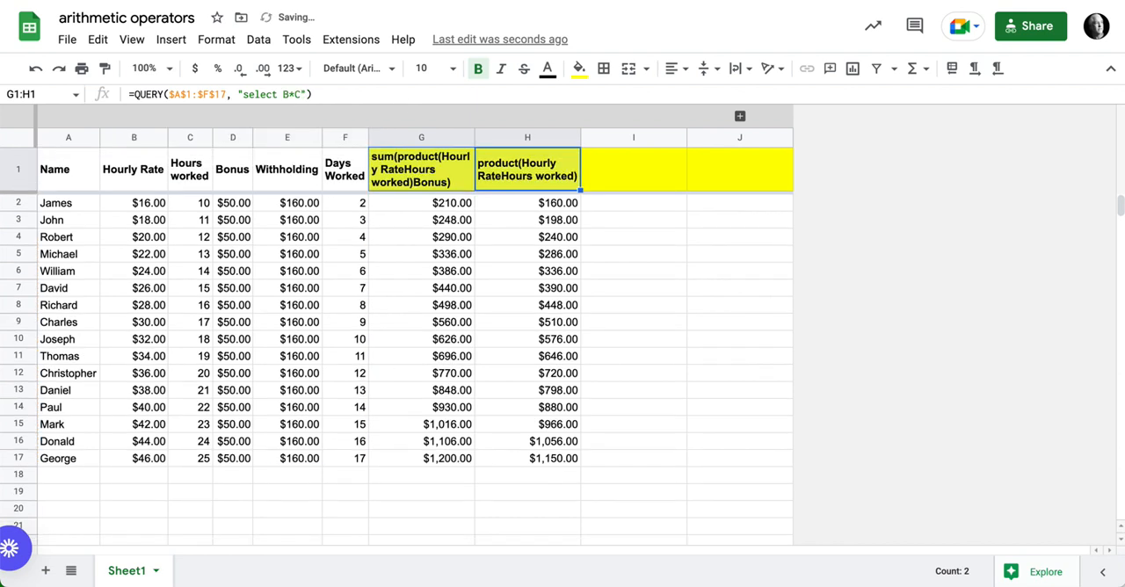
# Step: Swap the G1 and H1 formulas by way of I1, and copy the yellow header formatting back onto I1
pyautogui.click(519, 179)
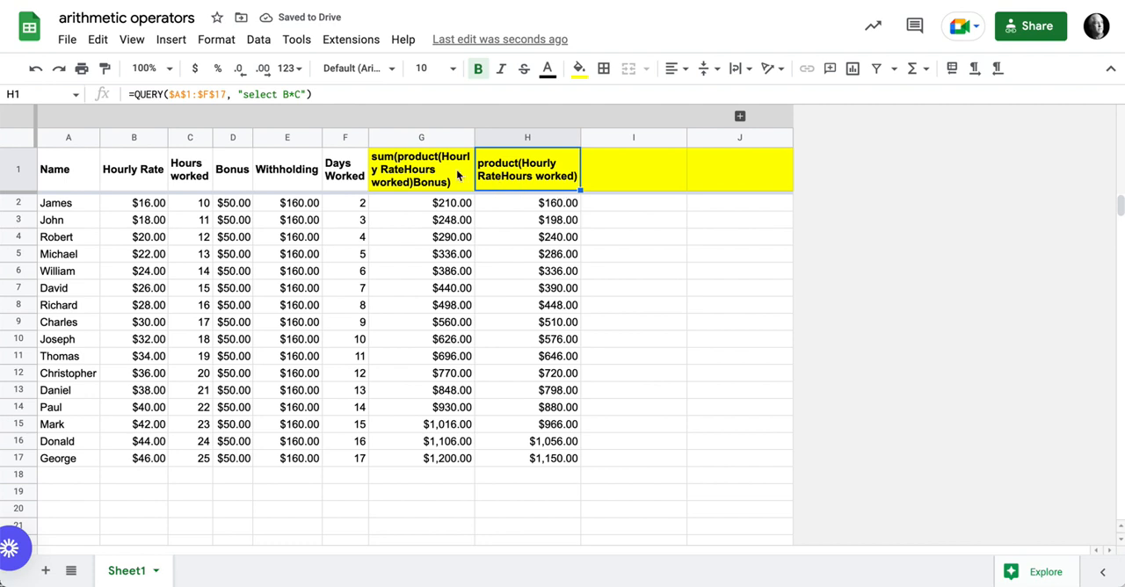
pyautogui.click(457, 173)
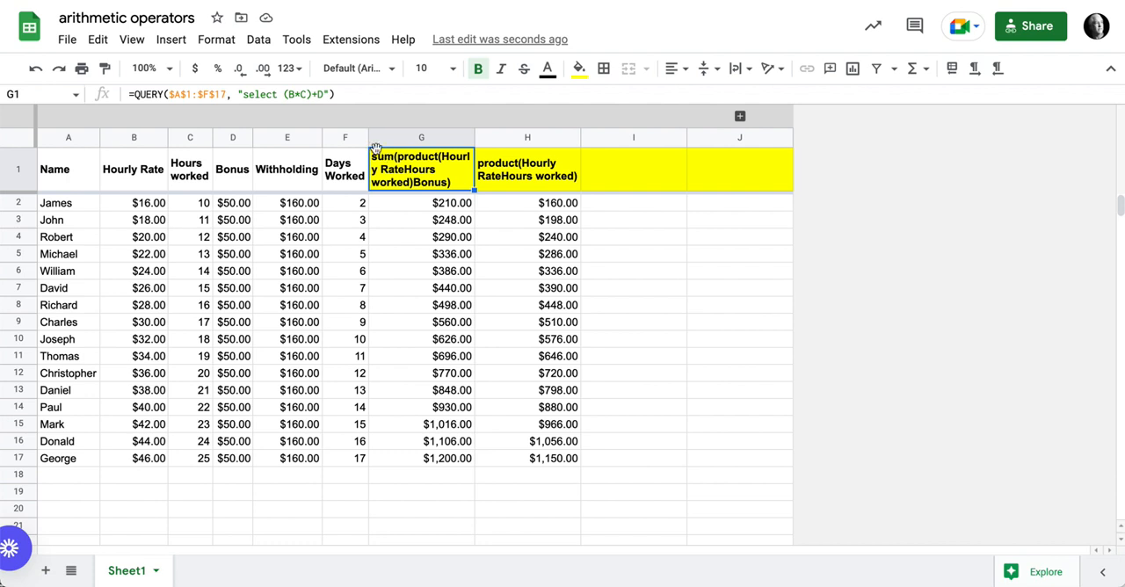
pyautogui.moveTo(373, 147); pyautogui.dragTo(611, 150)
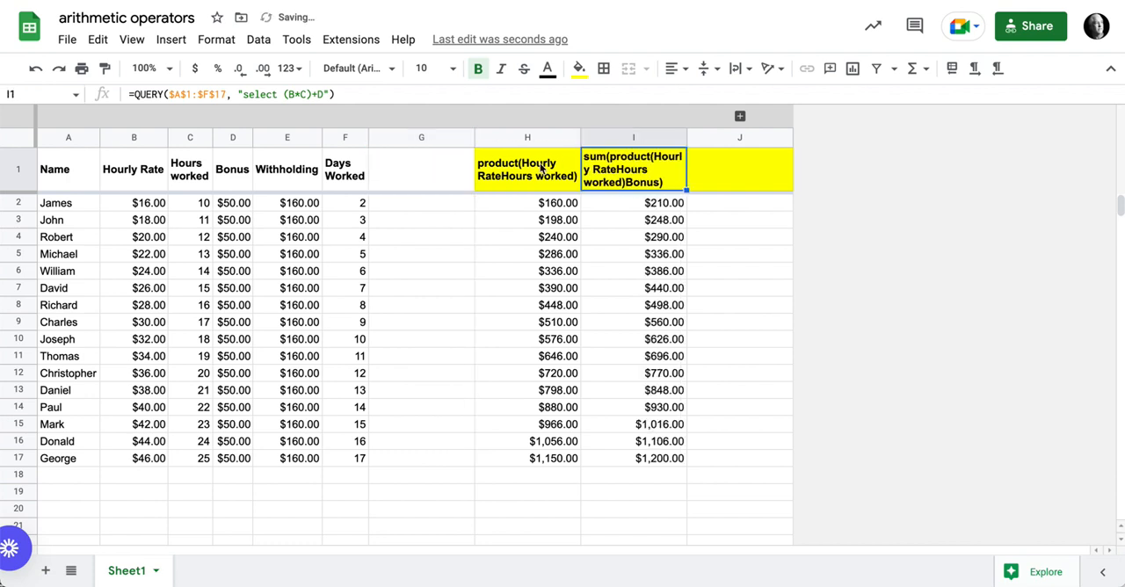
pyautogui.click(538, 166)
pyautogui.moveTo(535, 147); pyautogui.dragTo(440, 151)
pyautogui.click(626, 158)
pyautogui.moveTo(626, 148); pyautogui.dragTo(552, 168)
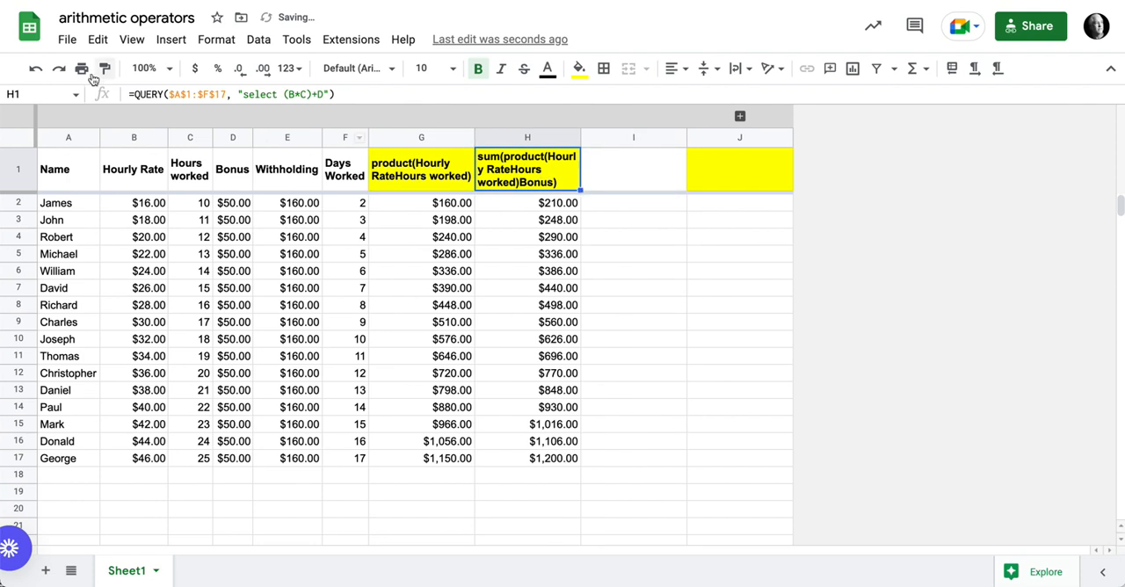
pyautogui.click(592, 166)
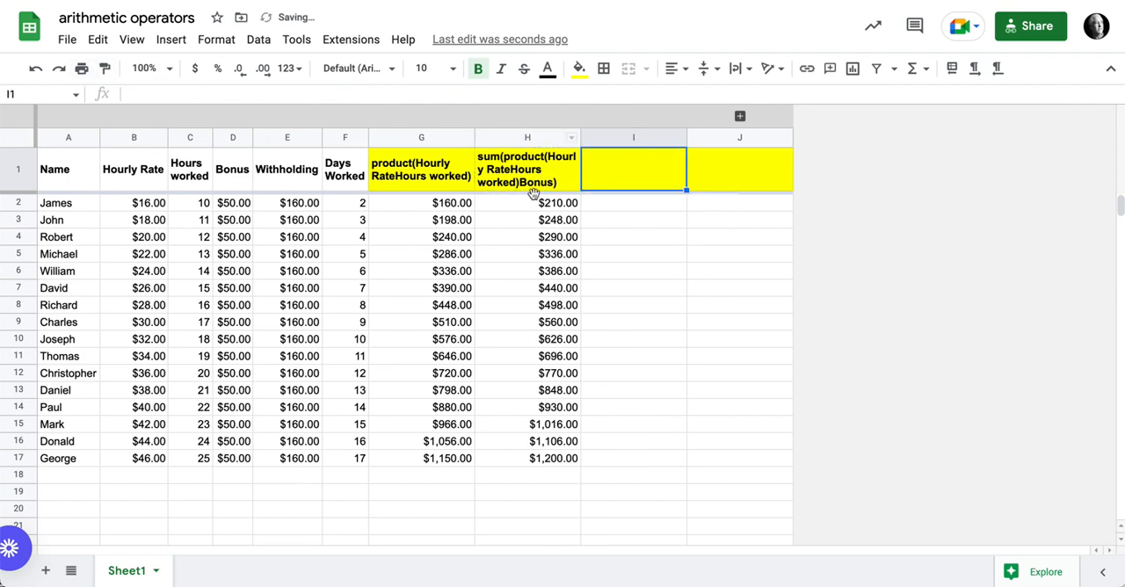
# Step: Copy the bonus-inclusive query formula from H1 into I1
pyautogui.click(398, 169)
pyautogui.click(523, 175)
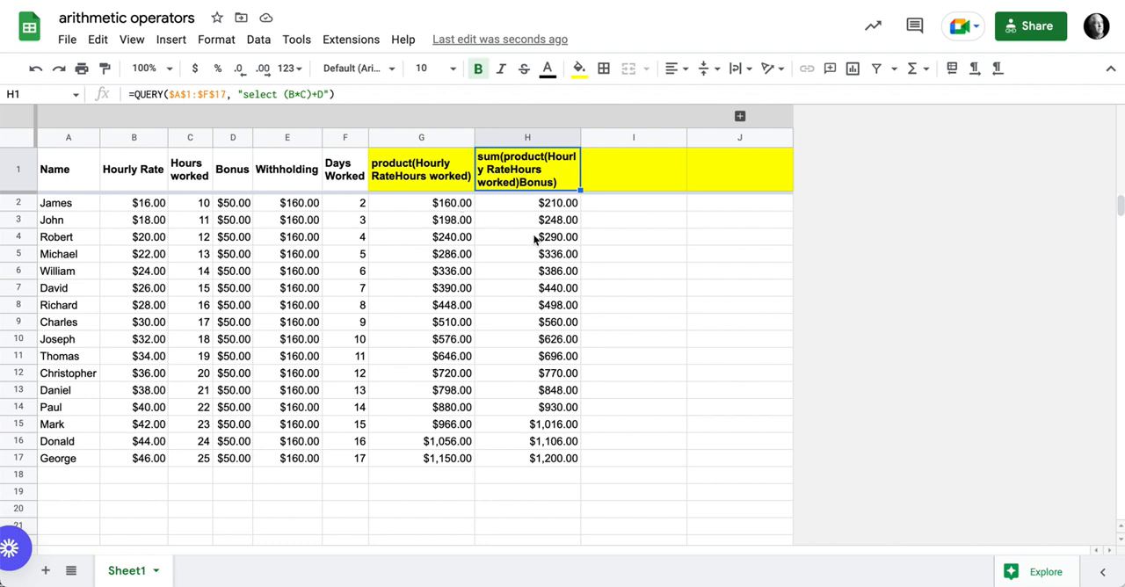
pyautogui.click(557, 211)
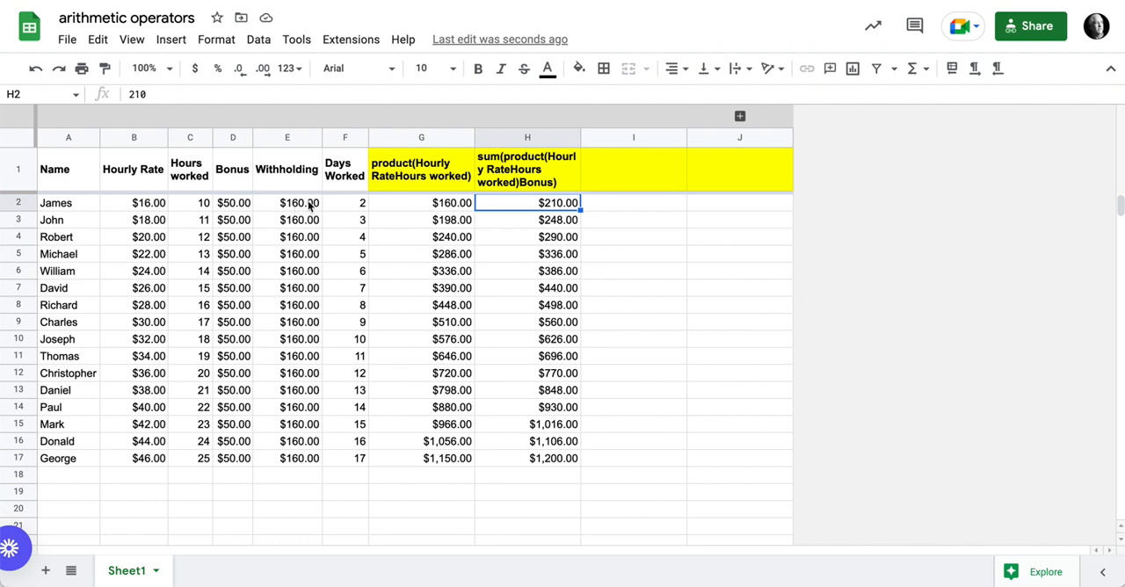
pyautogui.click(563, 172)
pyautogui.moveTo(579, 189); pyautogui.dragTo(619, 189)
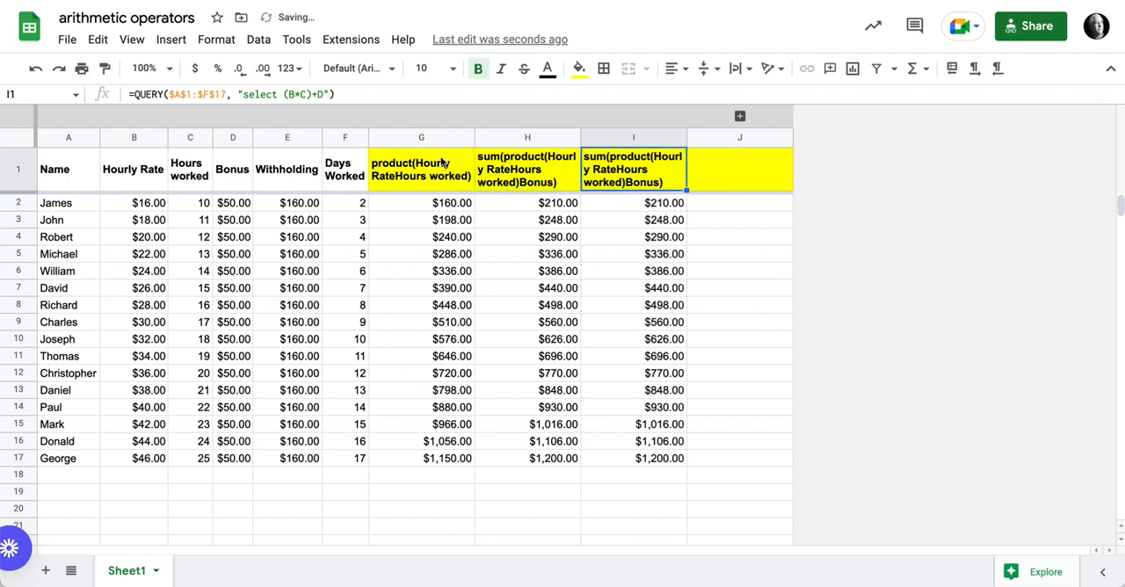
# Step: Change the query string in I1 to "select ((B*C)+D)-E" so that the withholding is subtracted
pyautogui.click(285, 95)
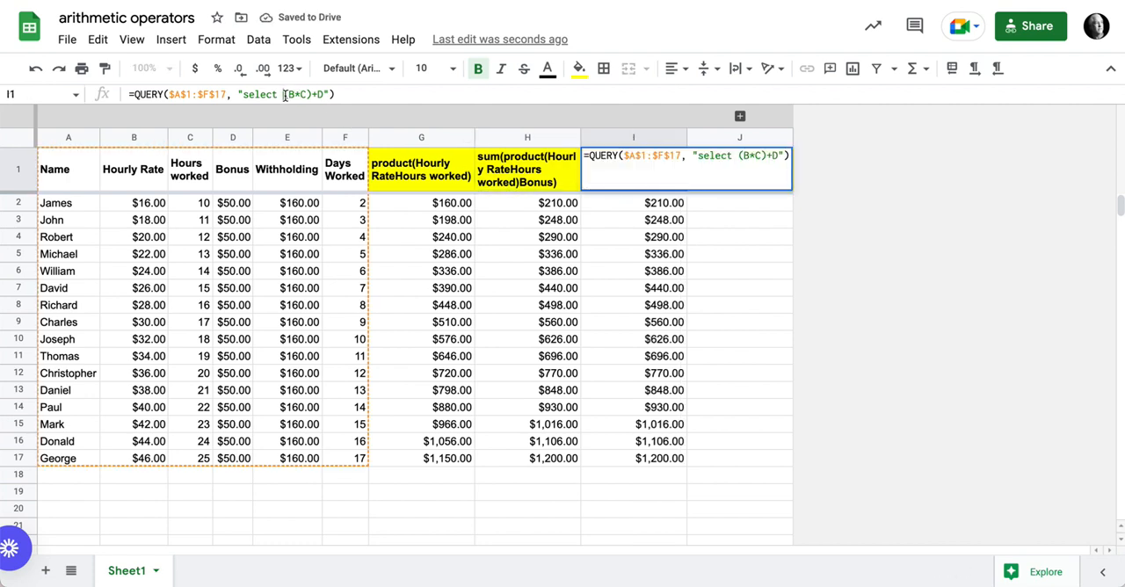
pyautogui.write('(')
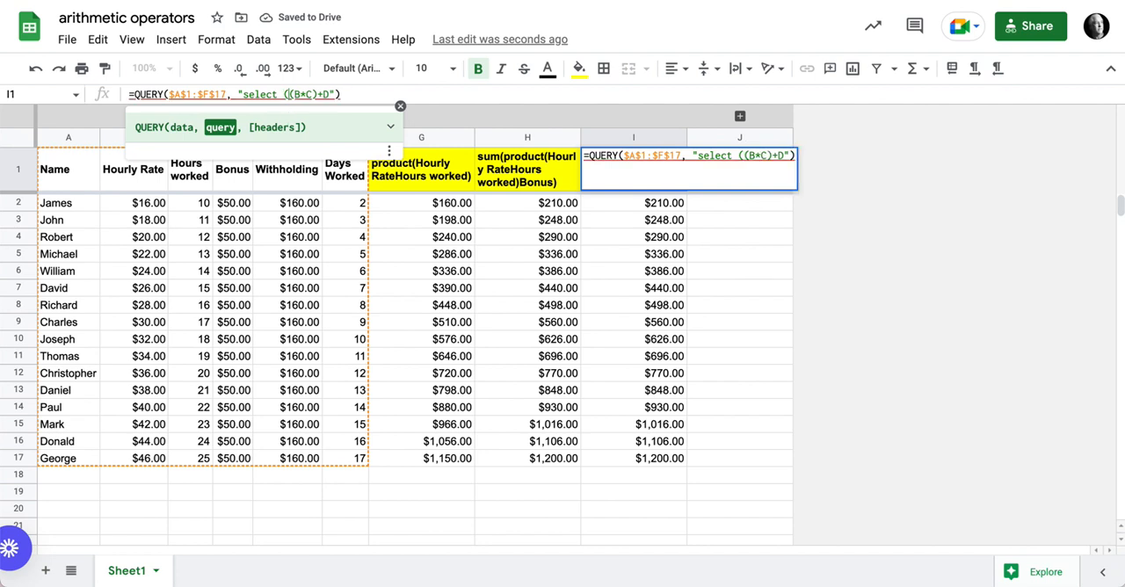
pyautogui.click(331, 95)
pyautogui.write(')')
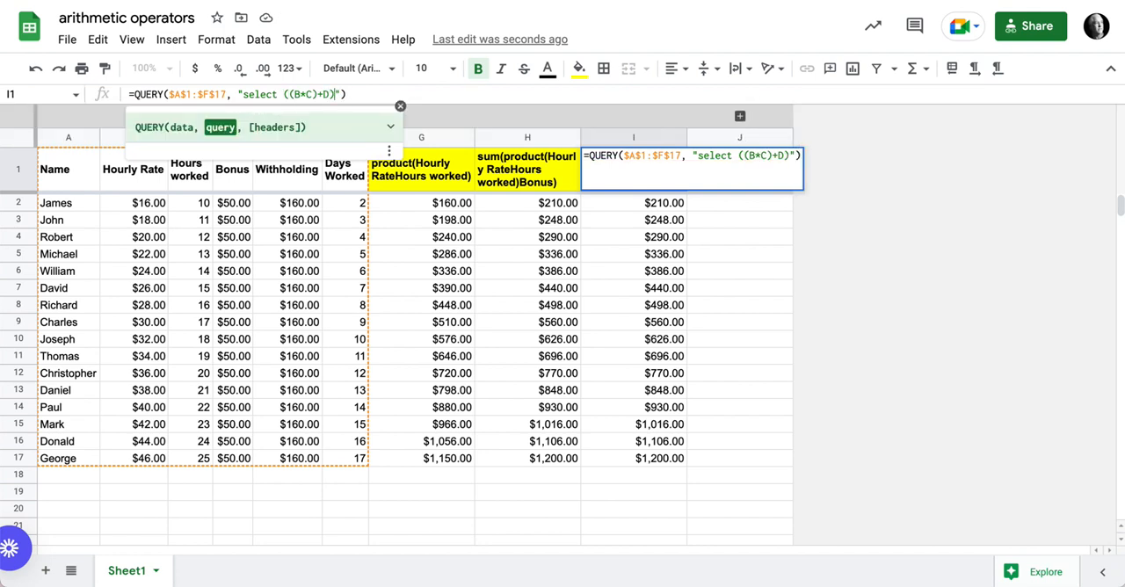
pyautogui.write('-')
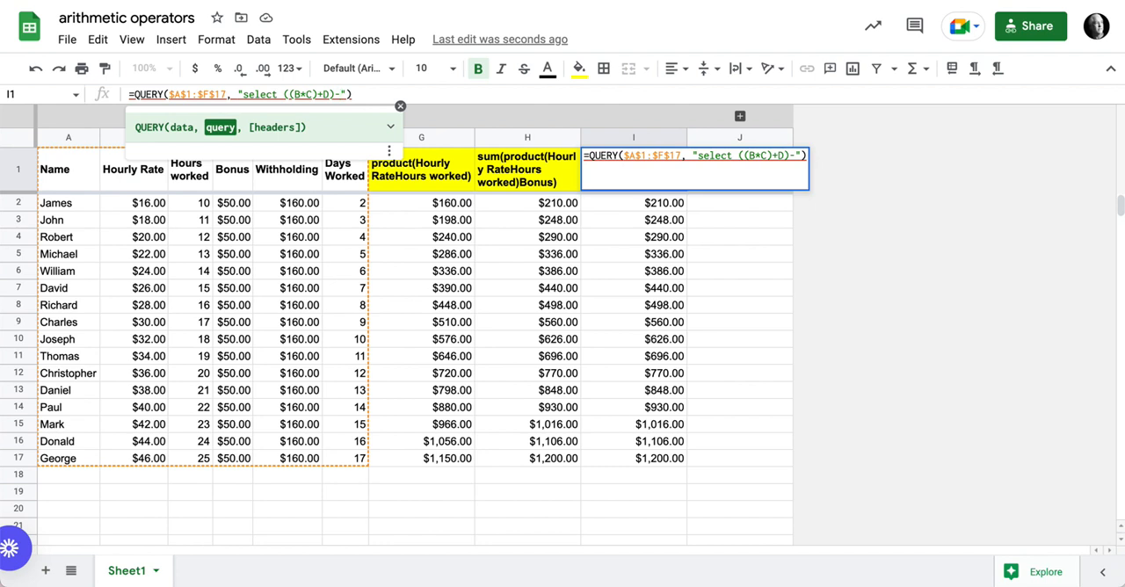
pyautogui.write('E')
pyautogui.press('Return')
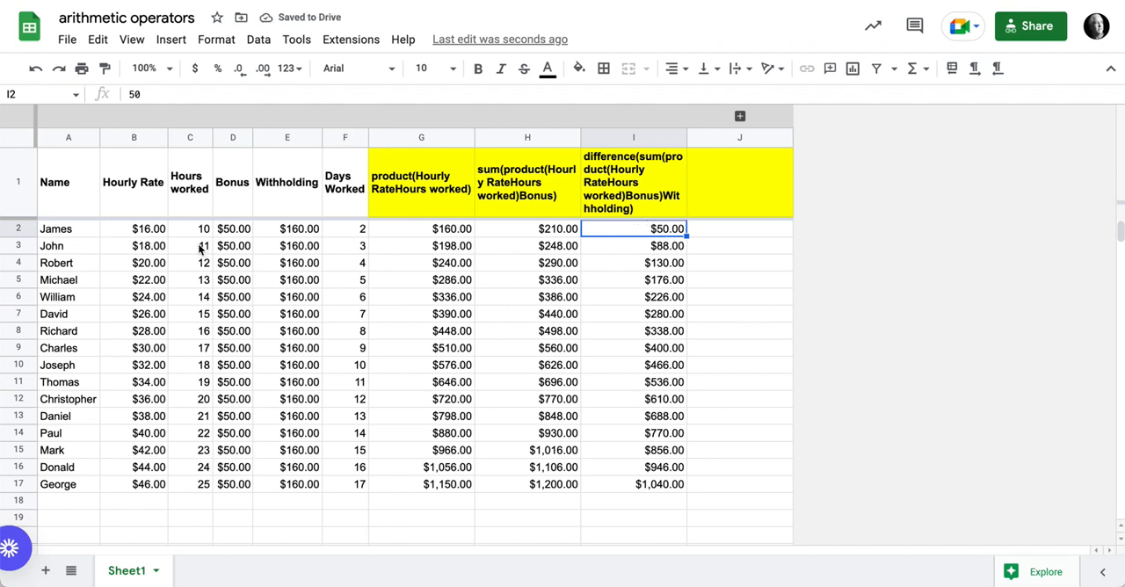
# Step: Check the subtraction result in I2 against the hourly rate, hours worked, bonus and withholding values in row 2
pyautogui.click(159, 232)
pyautogui.click(195, 232)
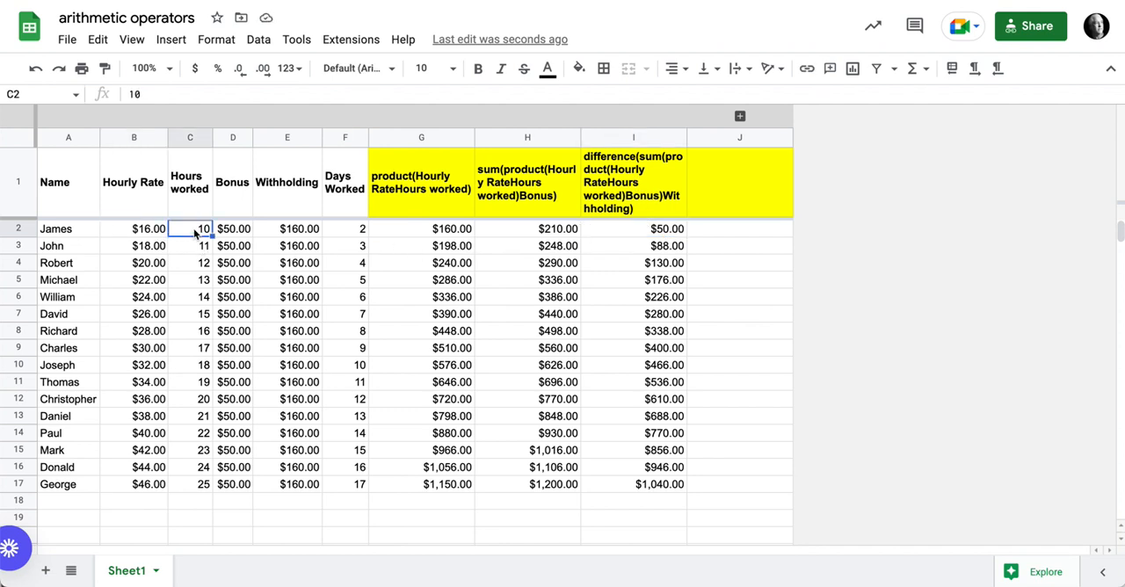
pyautogui.click(237, 232)
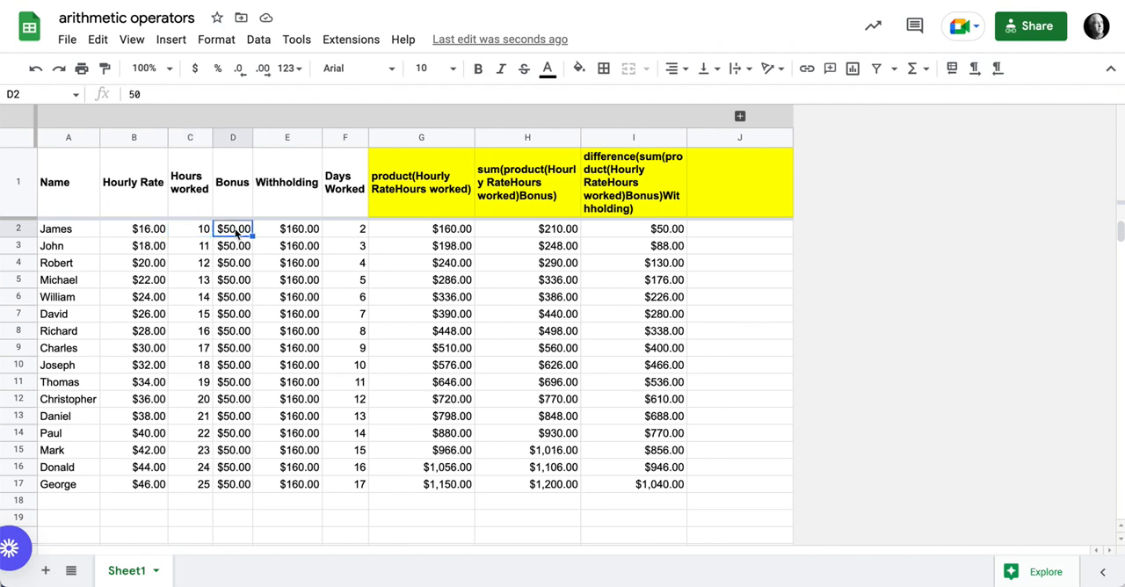
pyautogui.click(296, 231)
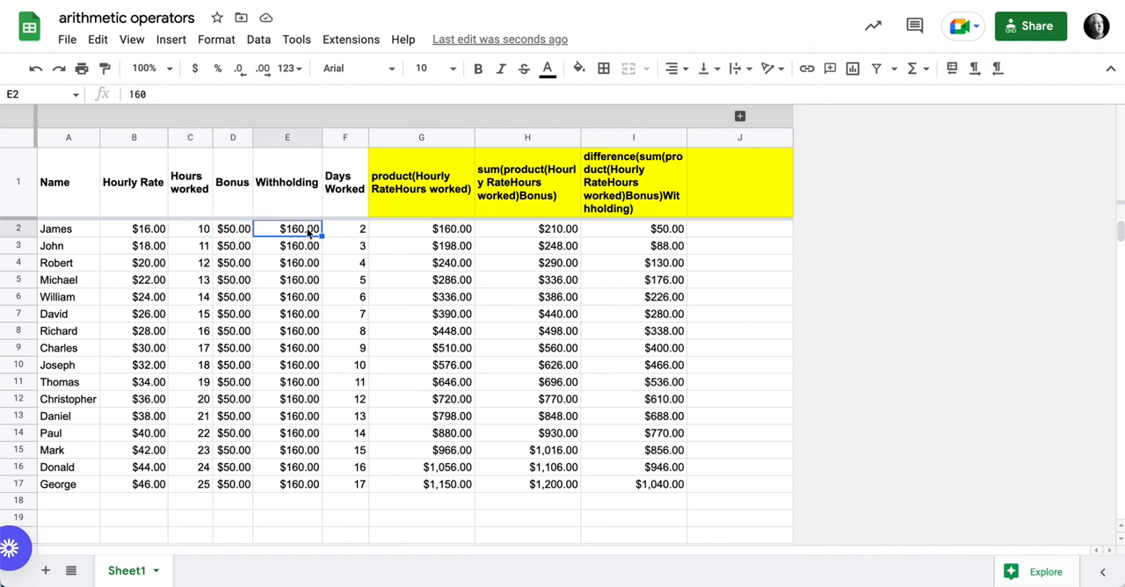
pyautogui.click(675, 230)
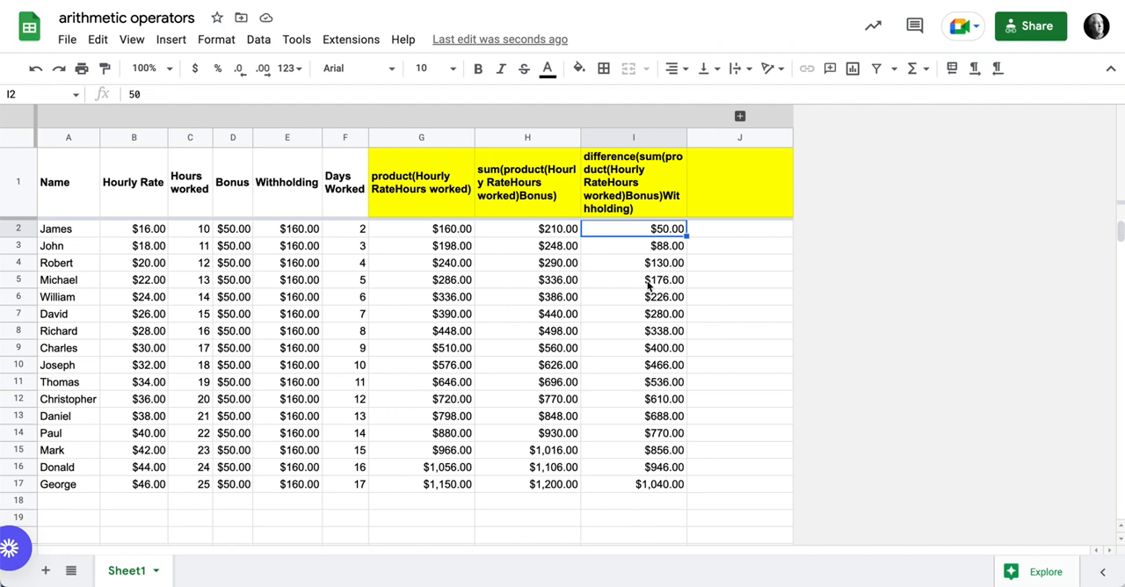
# Step: Copy the query formula from I1 into J1 and insert one blank row above the header row
pyautogui.click(663, 190)
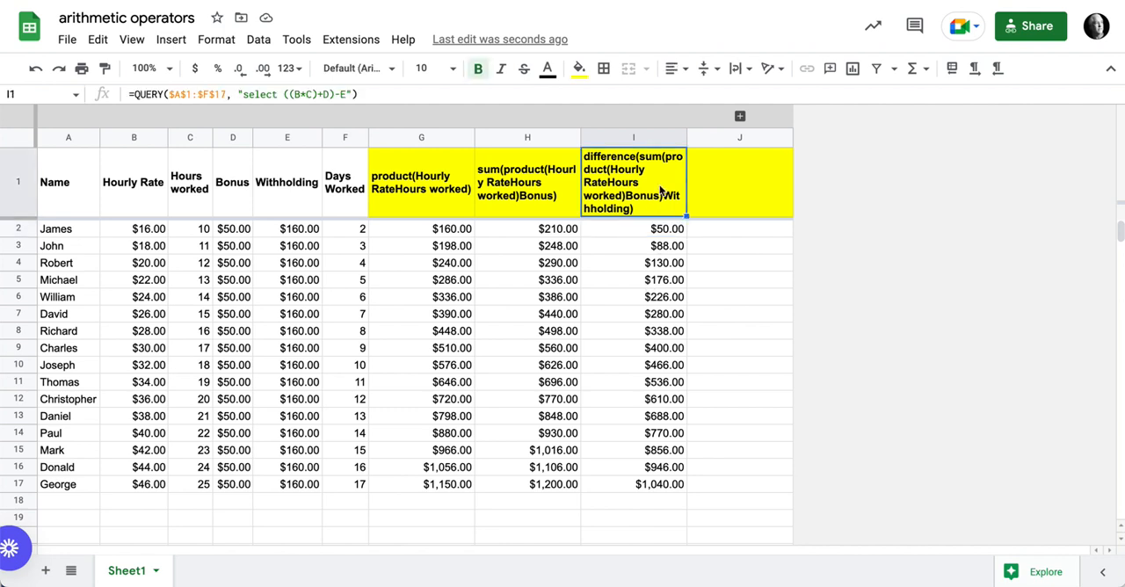
pyautogui.moveTo(686, 216); pyautogui.dragTo(734, 217)
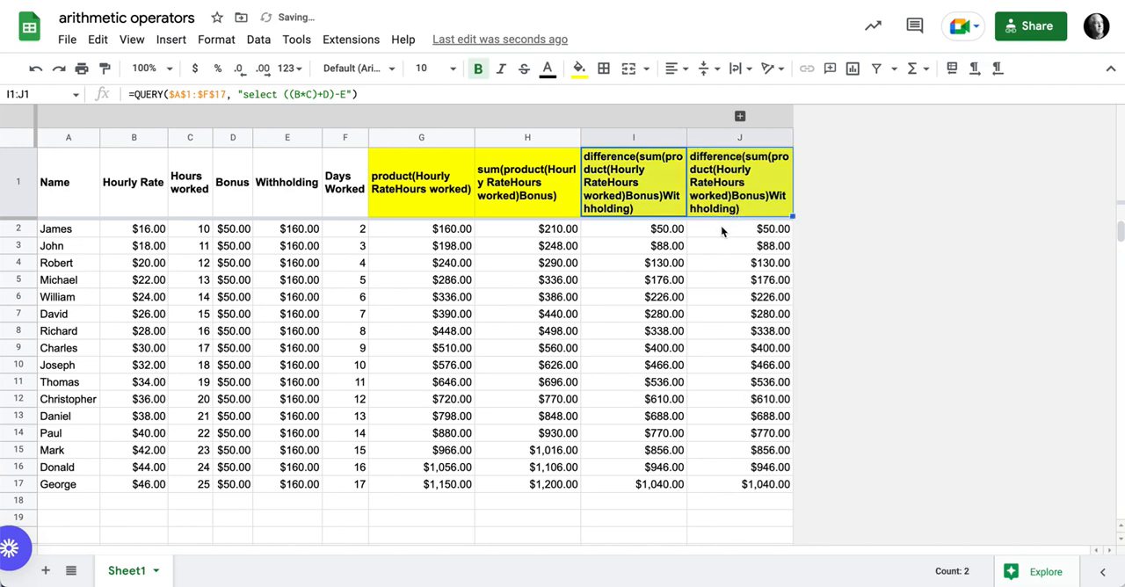
pyautogui.click(26, 195)
pyautogui.rightClick(27, 195)
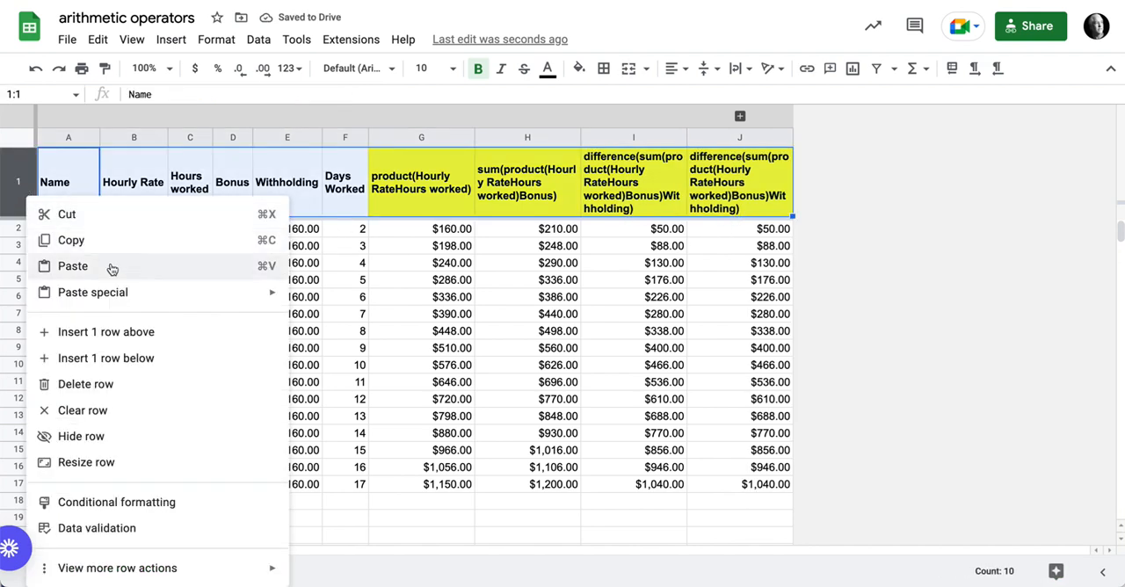
pyautogui.click(120, 329)
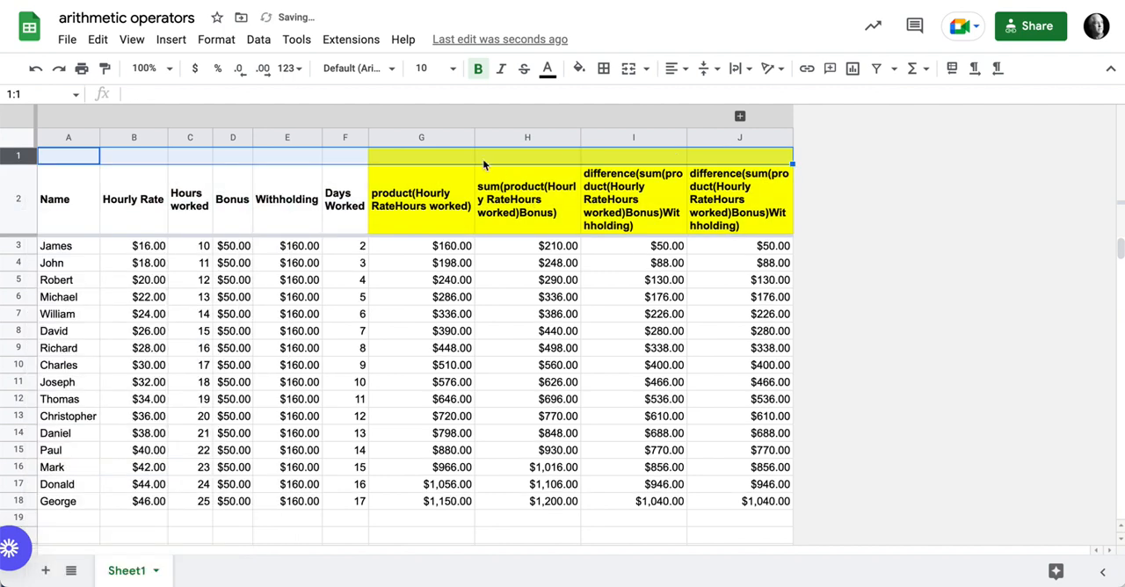
# Step: Label the yellow cells above the first two query columns, "Multiplication" in G1 and "Addition" in H1
pyautogui.click(418, 161)
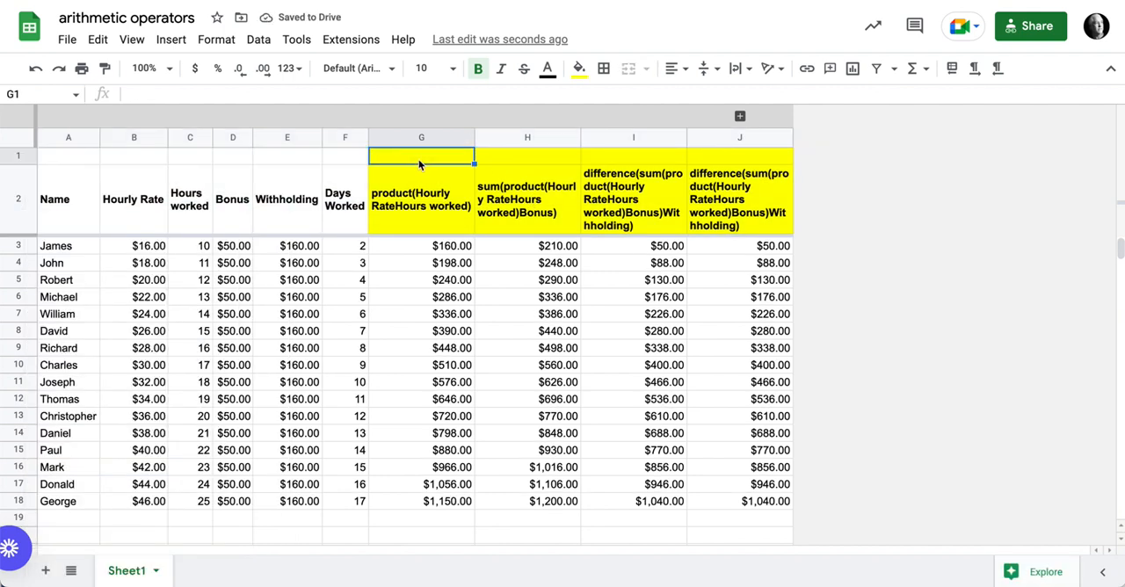
pyautogui.write('Multi')
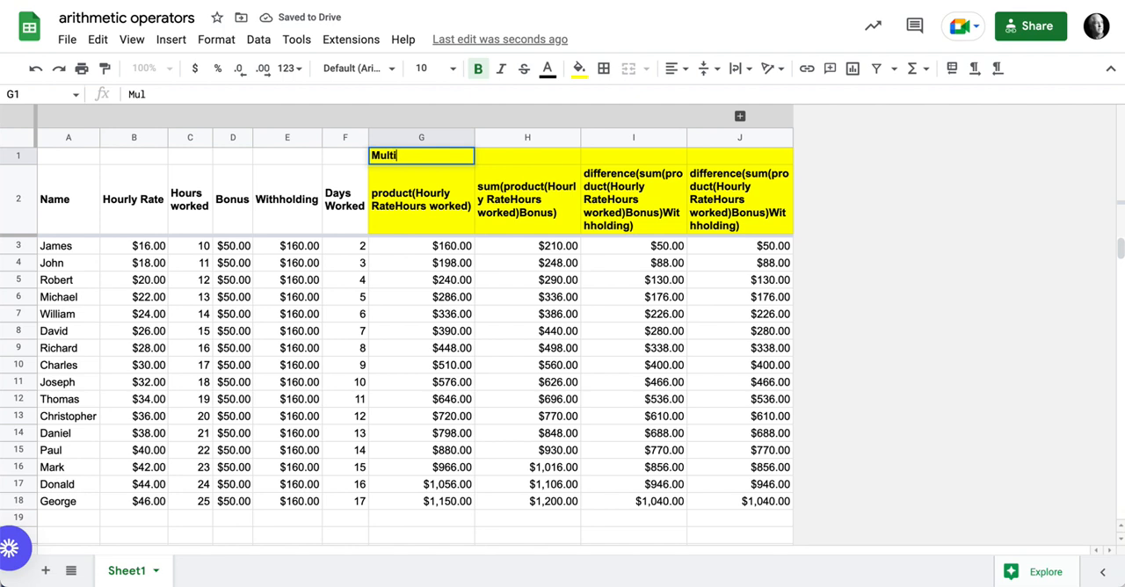
pyautogui.write('plication')
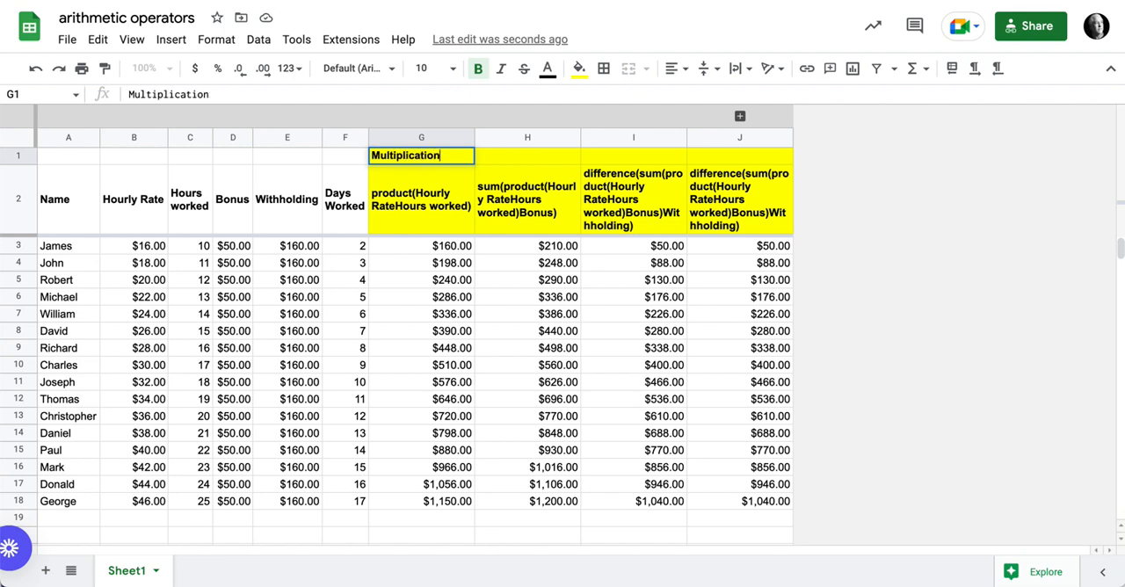
pyautogui.press('Tab')
pyautogui.write('Addition')
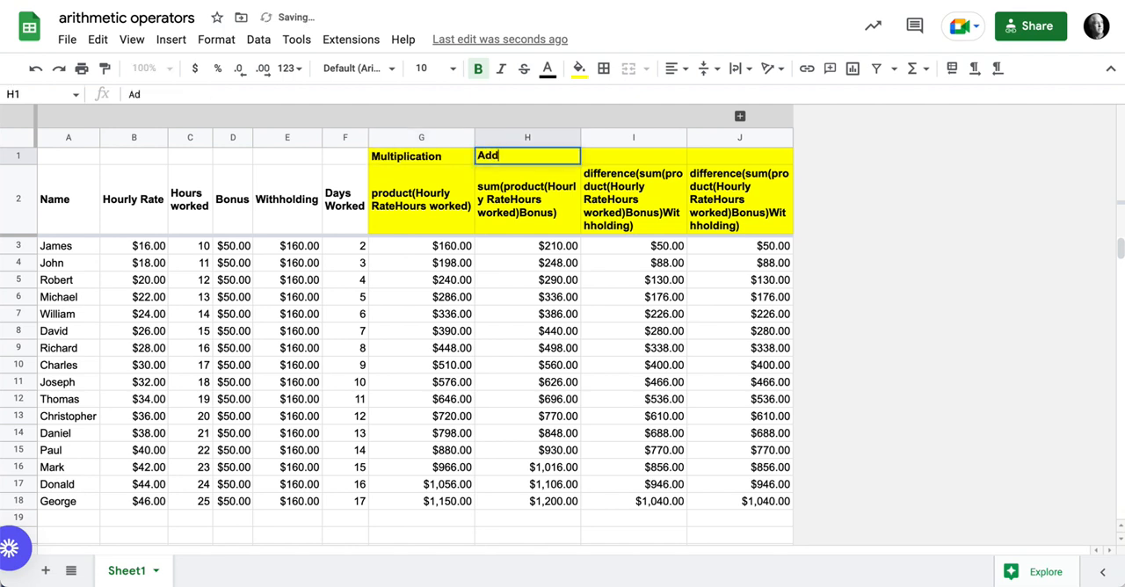
# Step: Label cell I1 above the withholding query column "Subtraction", correcting the spelling
pyautogui.press('Tab')
pyautogui.write('Sub')
pyautogui.press('BackSpace')
pyautogui.write('traction')
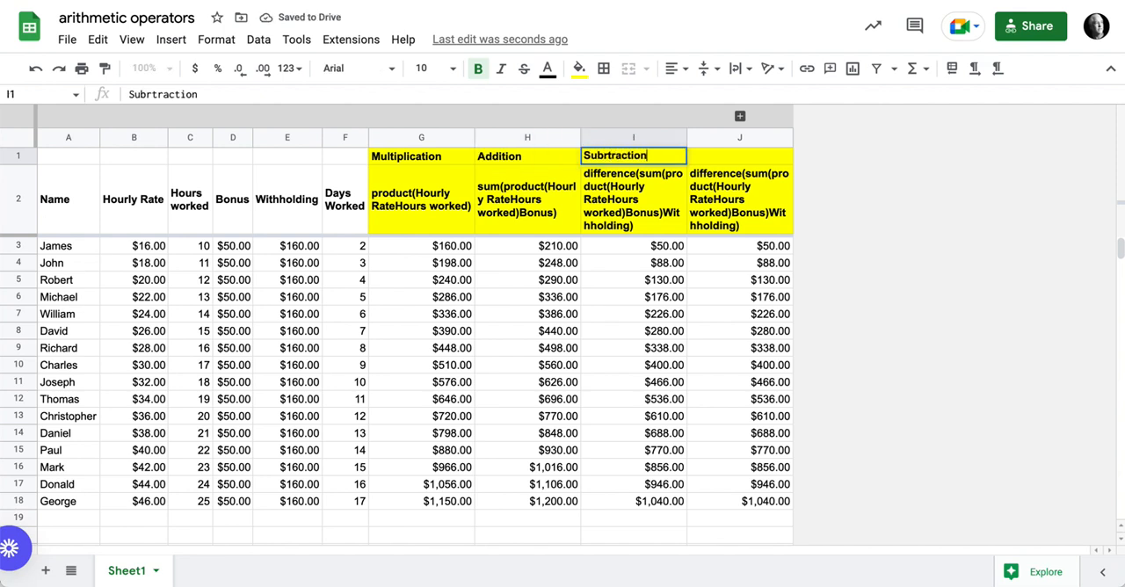
pyautogui.press('Tab')
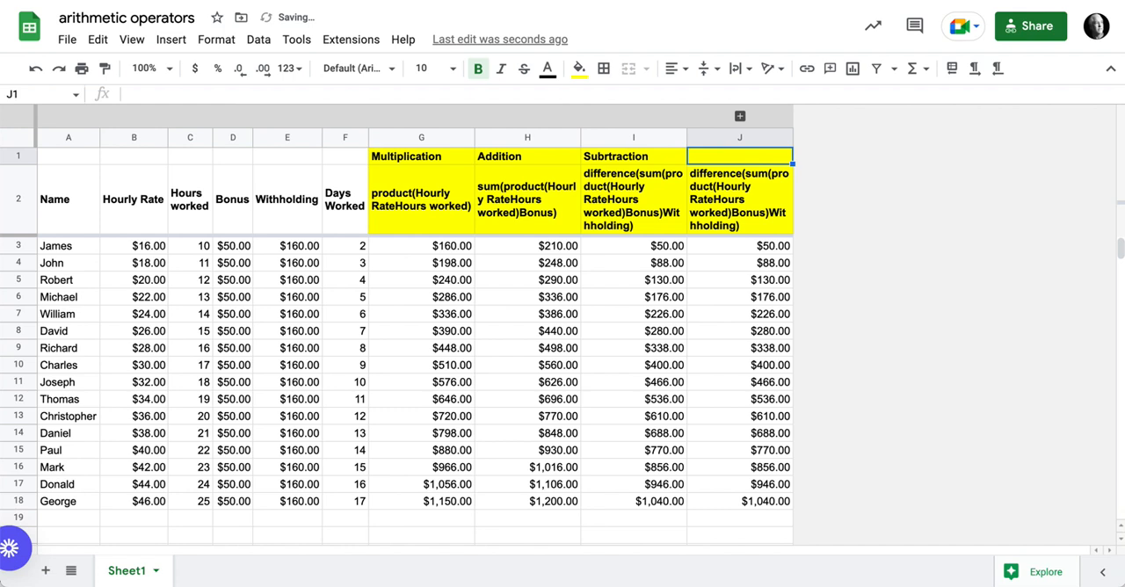
pyautogui.click(620, 160)
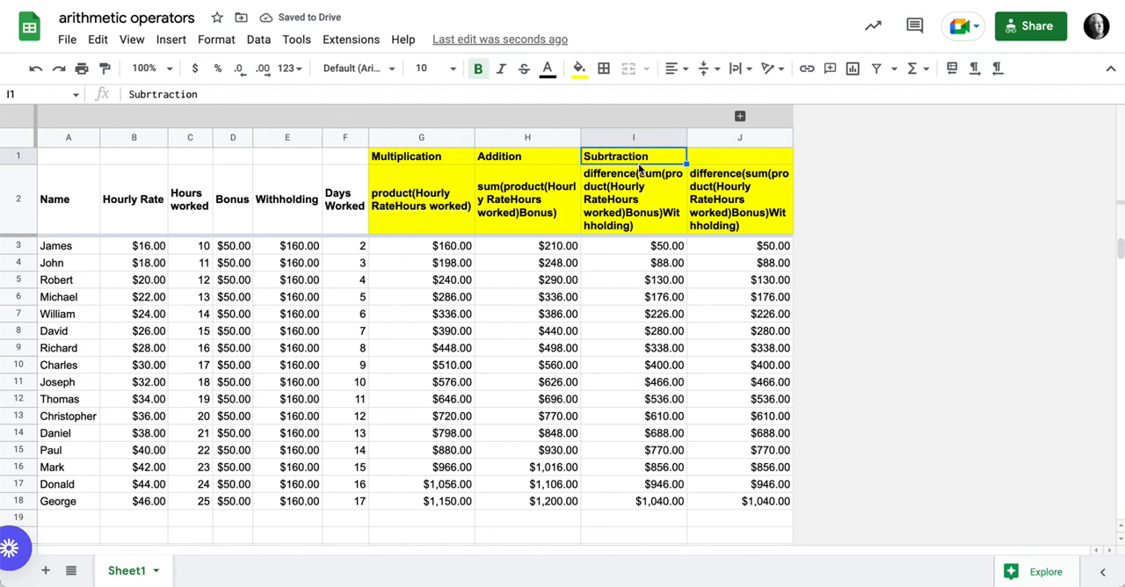
pyautogui.click(151, 97)
pyautogui.press('BackSpace')
# Step: Label cell J1 above the last query column "Division"
pyautogui.click(727, 163)
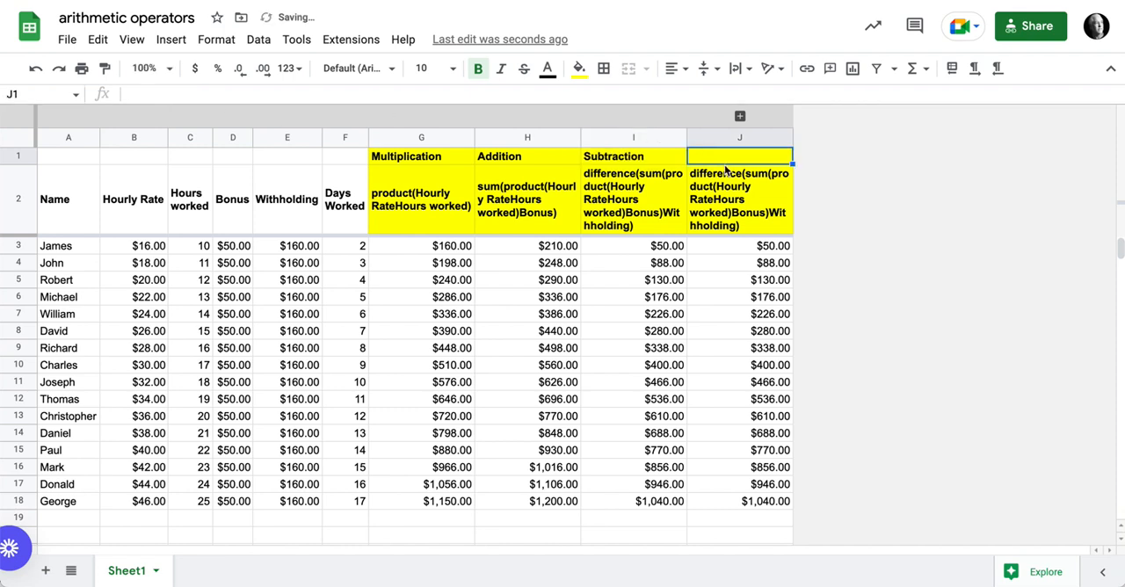
pyautogui.write('Divi')
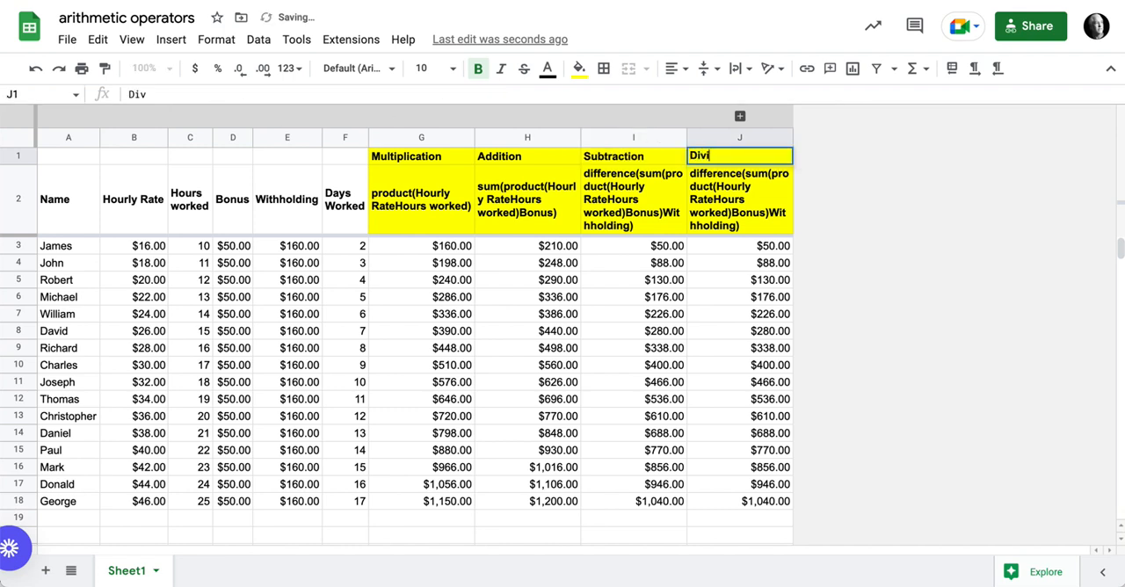
pyautogui.write('dsion')
pyautogui.press('Return')
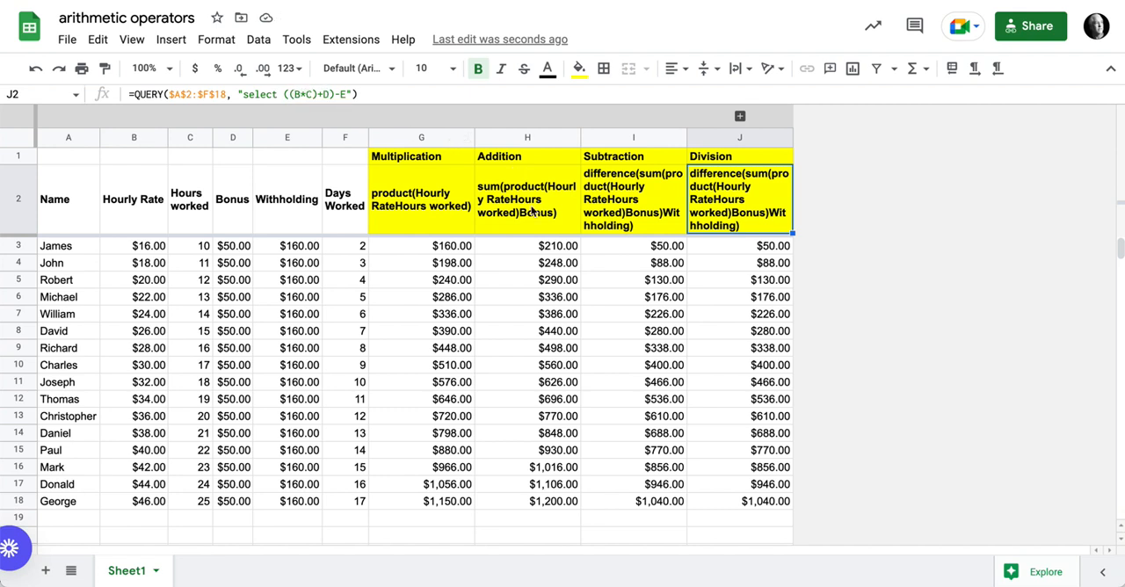
# Step: Change the query string in J2 to "select (((B*C)+D)-E)/F" so that the net pay is divided by the days worked
pyautogui.click(286, 94)
pyautogui.write('(')
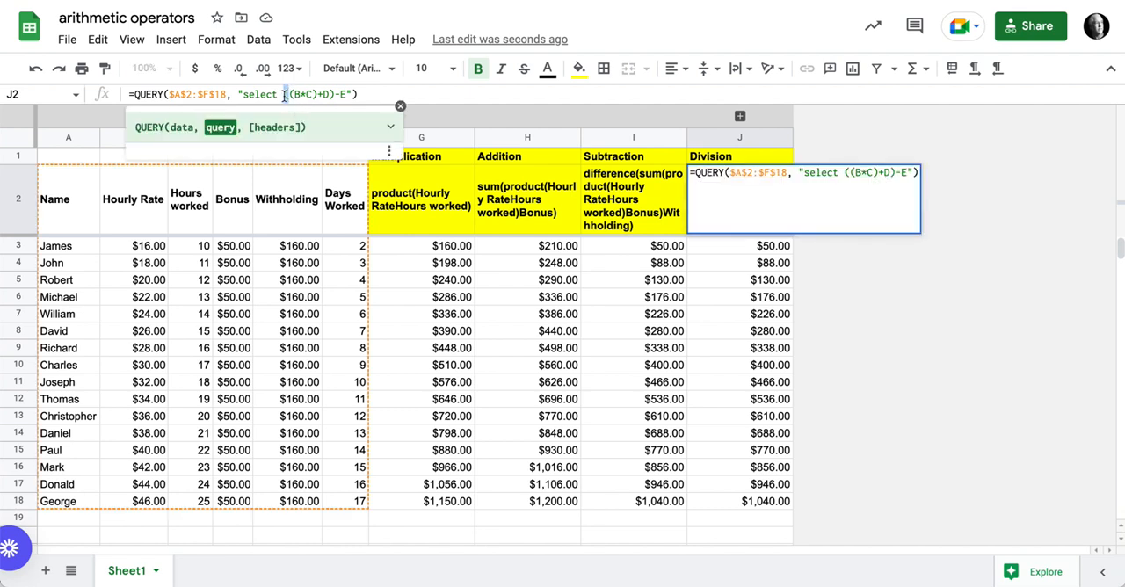
pyautogui.write('(')
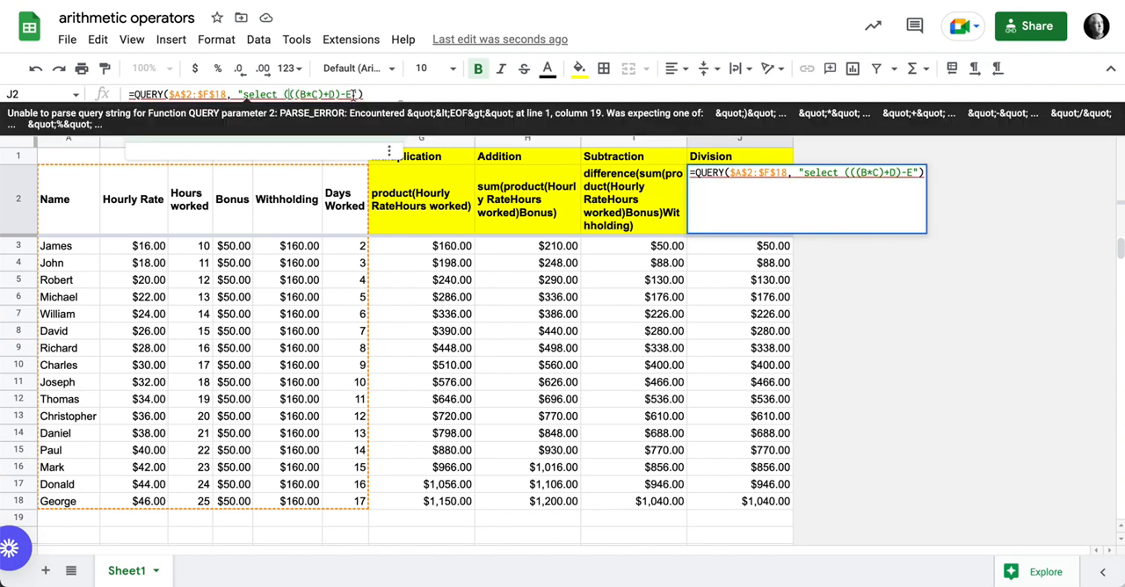
pyautogui.write(')')
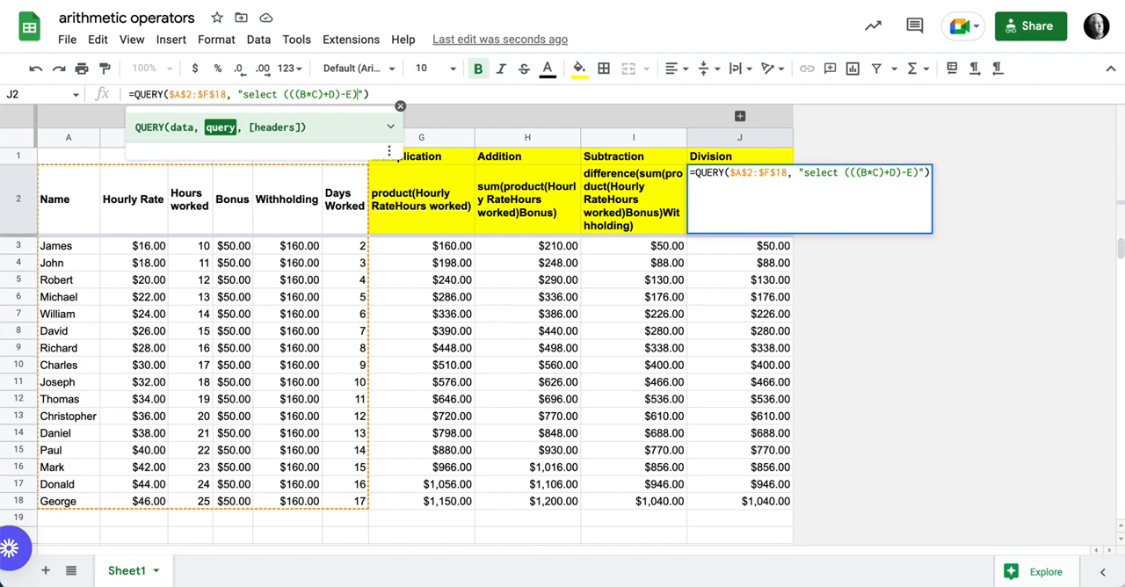
pyautogui.write('/')
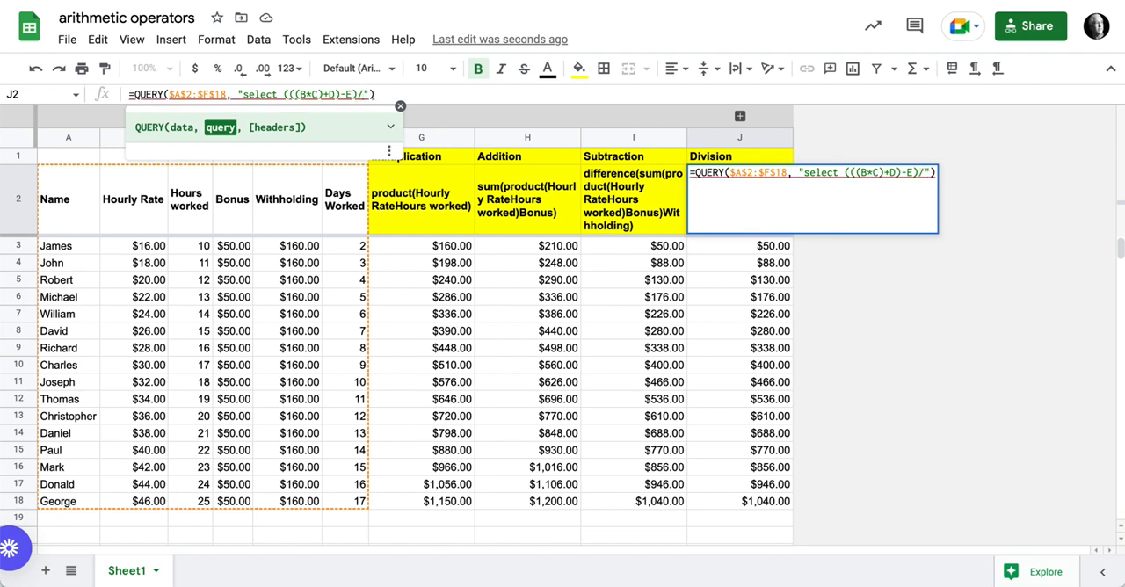
pyautogui.write('F')
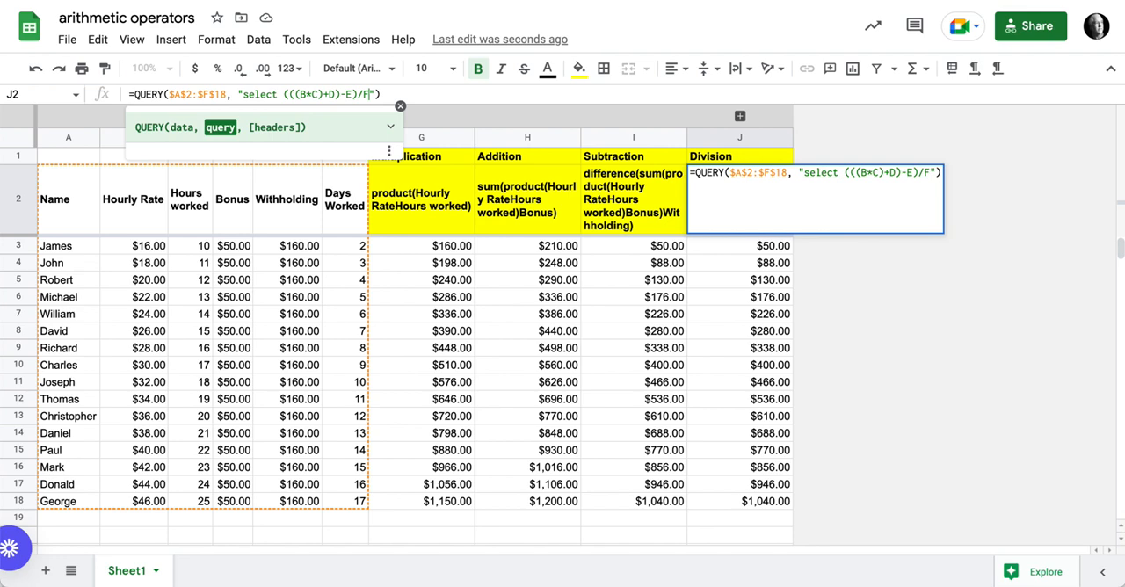
pyautogui.press('Return')
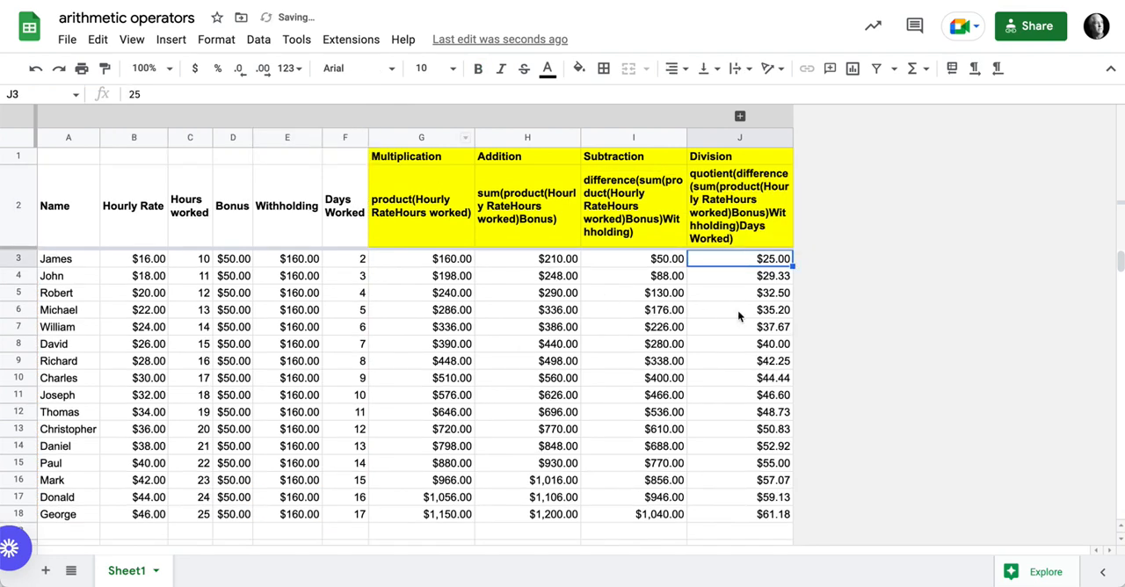
# Step: Review the multiplication, addition, subtraction and division query formulas in G2 through J2 alongside their source columns
pyautogui.scroll(-5, 738, 317)
pyautogui.scroll(5, 741, 318)
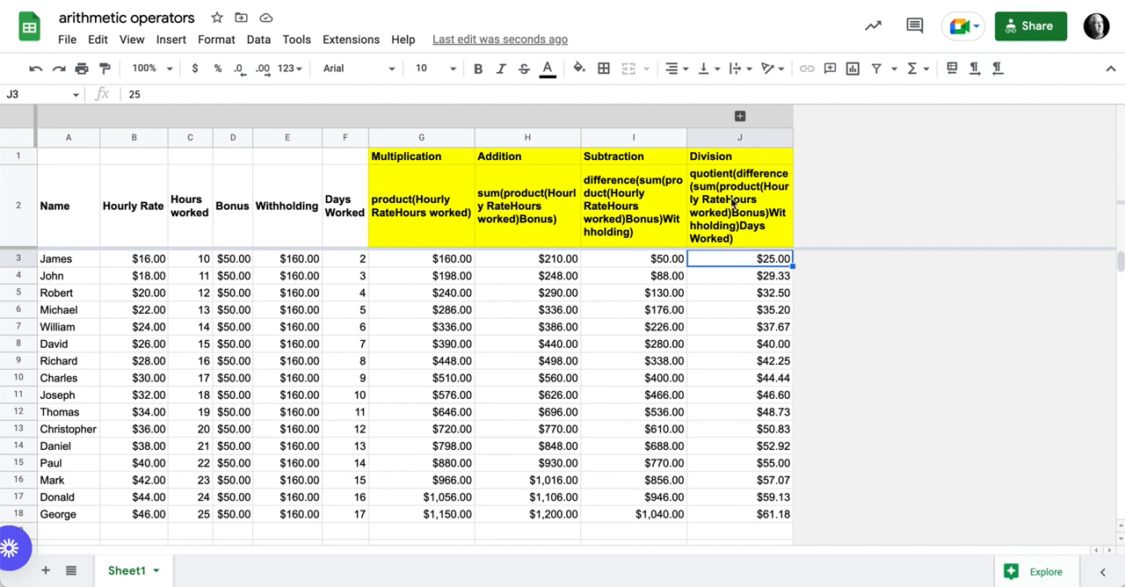
pyautogui.click(438, 164)
pyautogui.click(440, 197)
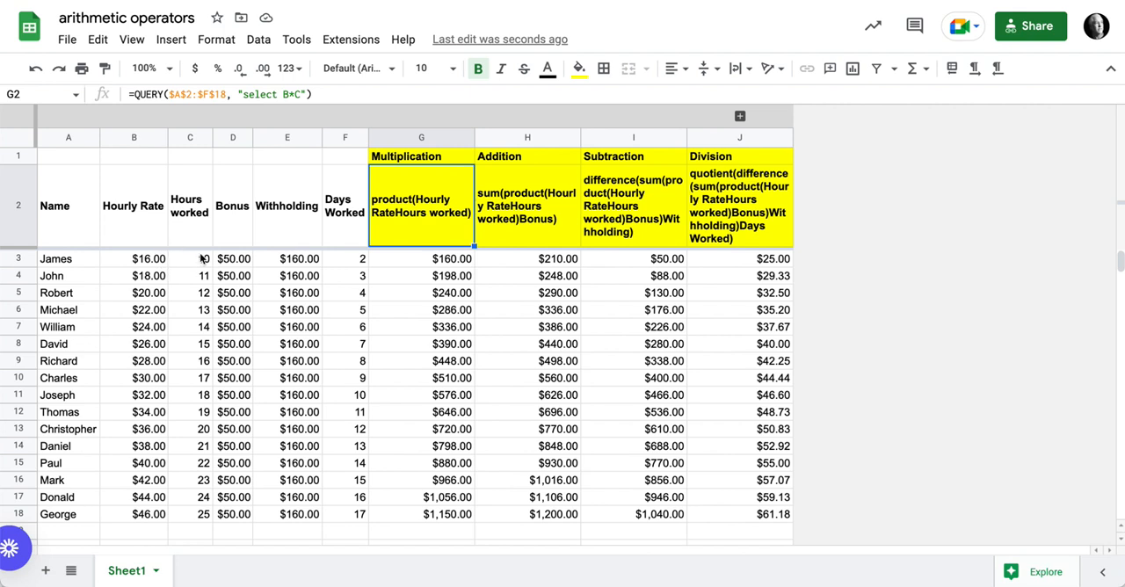
pyautogui.click(486, 198)
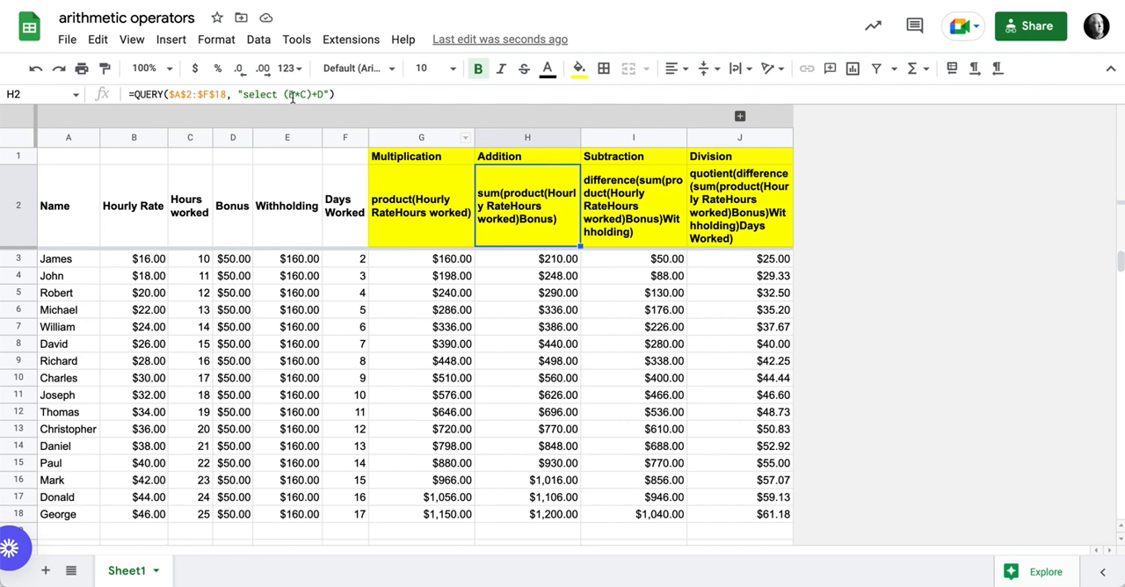
pyautogui.click(238, 262)
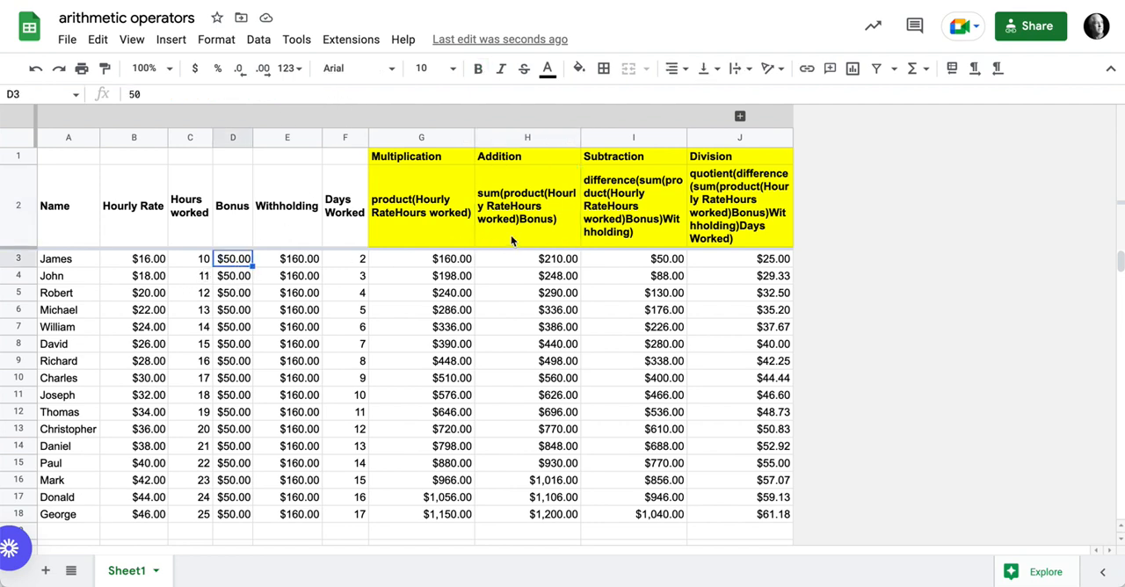
pyautogui.click(613, 225)
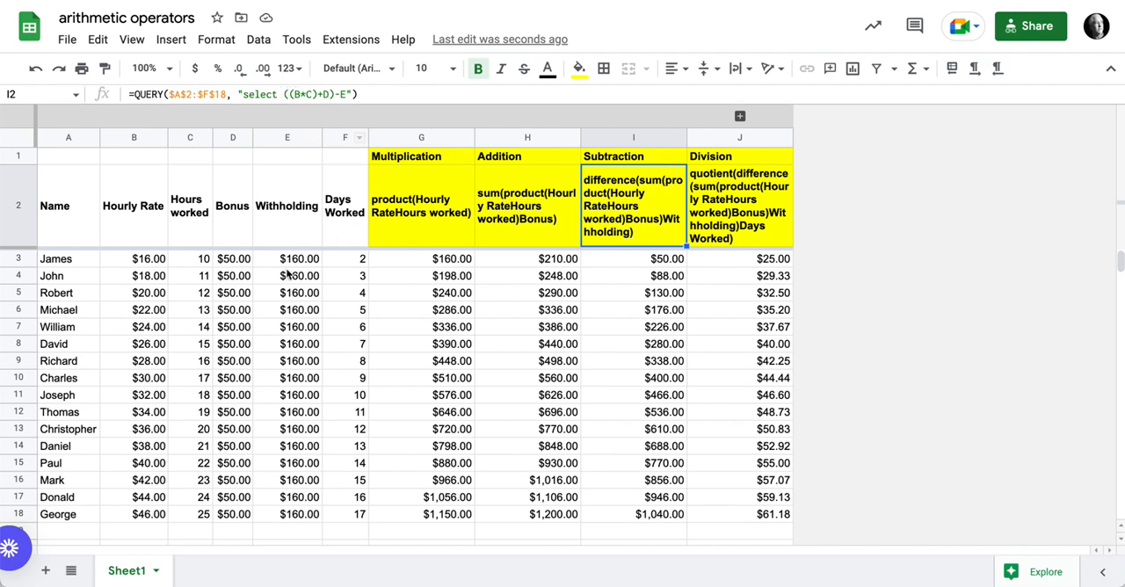
pyautogui.click(752, 214)
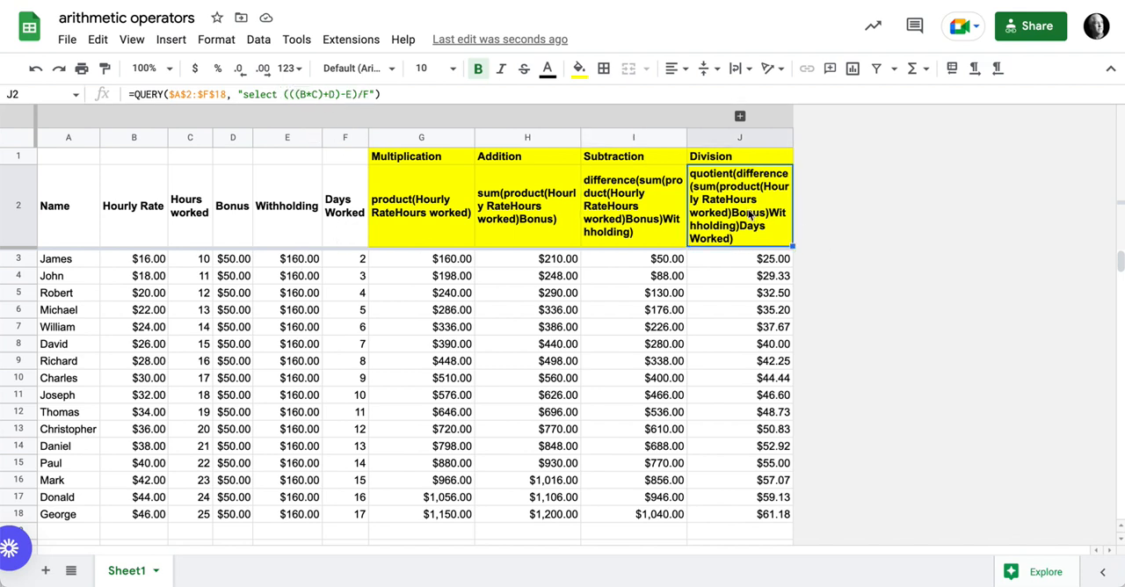